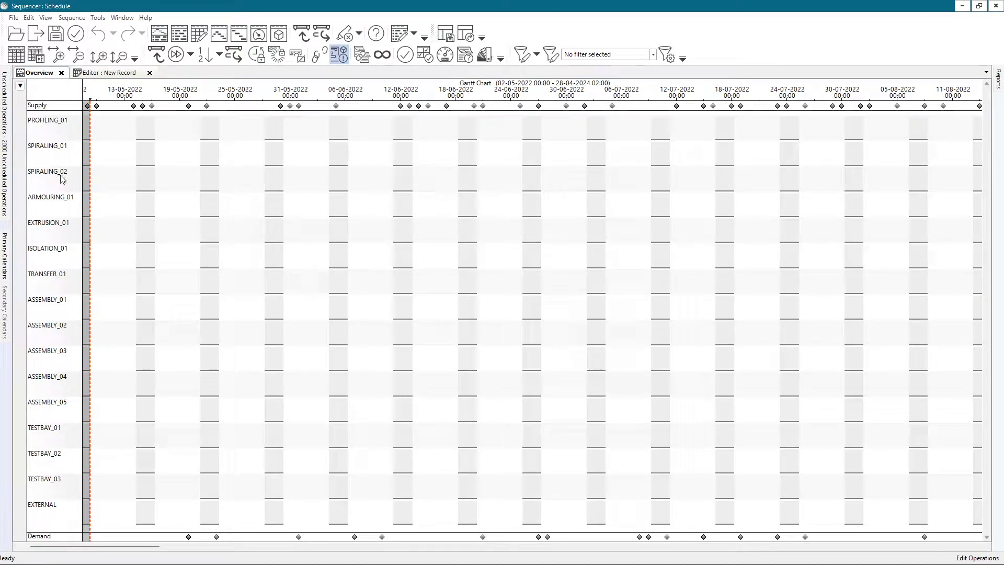
{"action": "mouse_move", "coordinate": [76, 361]}
{"action": "mouse_move", "coordinate": [55, 136]}
{"action": "scroll", "coordinate": [95, 175], "scroll_direction": "up", "scroll_amount": 3}
{"action": "scroll", "coordinate": [95, 175], "scroll_direction": "up", "scroll_amount": 2}
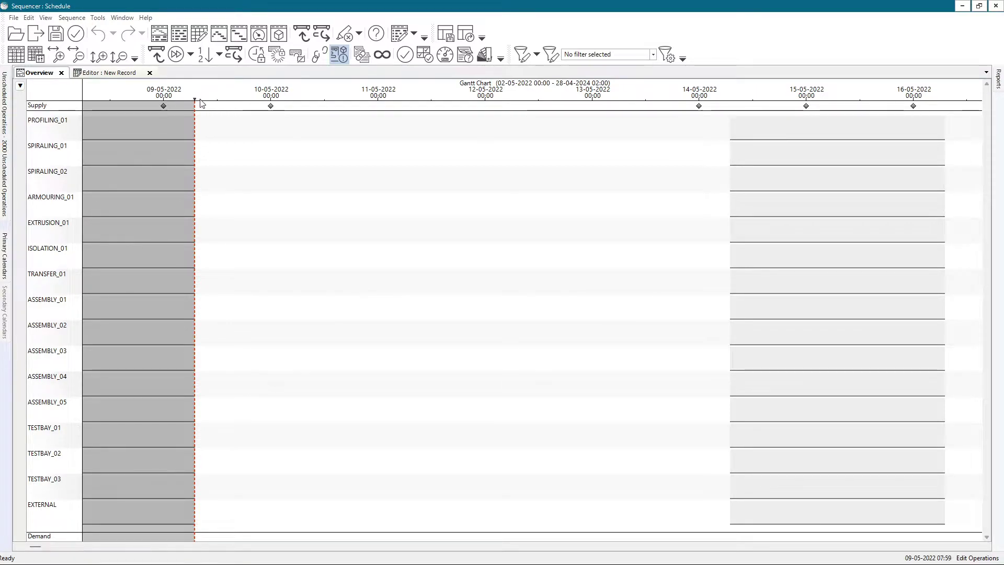
{"action": "mouse_move", "coordinate": [195, 102]}
{"action": "left_mouse_down"}
{"action": "mouse_move", "coordinate": [323, 107]}
{"action": "mouse_move", "coordinate": [217, 102]}
{"action": "mouse_move", "coordinate": [307, 102]}
{"action": "left_mouse_up"}
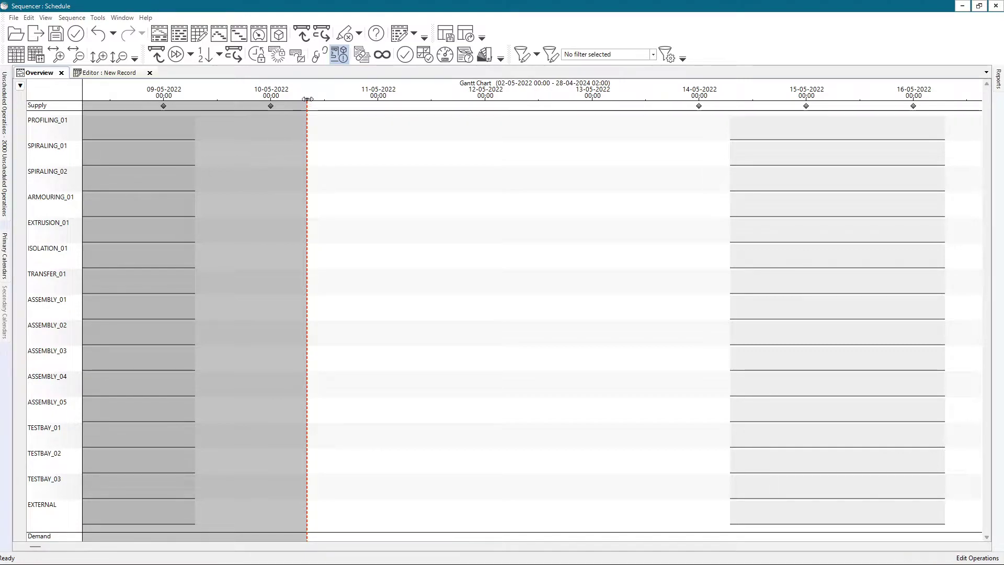
{"action": "left_click_drag", "start_coordinate": [308, 100], "coordinate": [377, 105]}
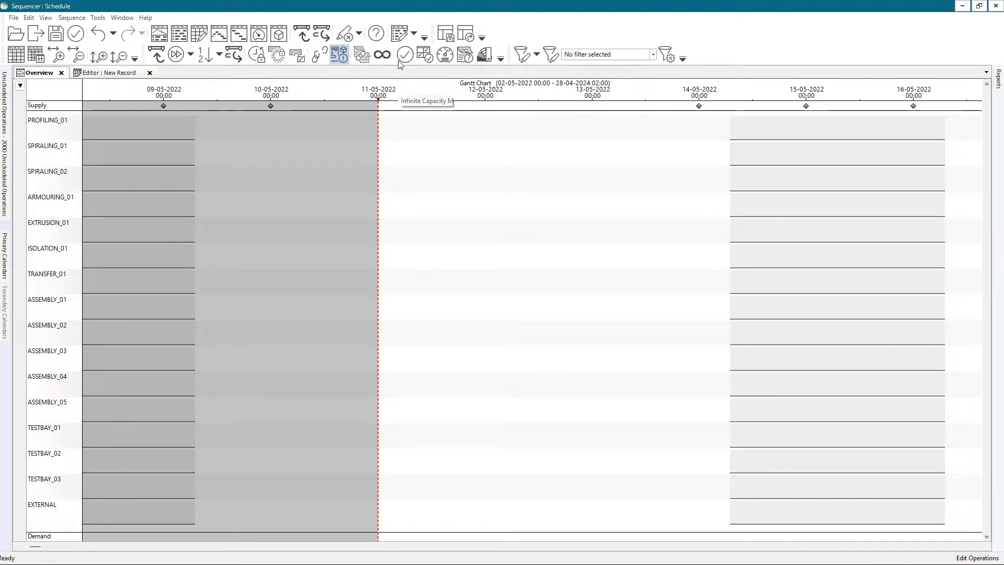
{"action": "left_click", "coordinate": [413, 35]}
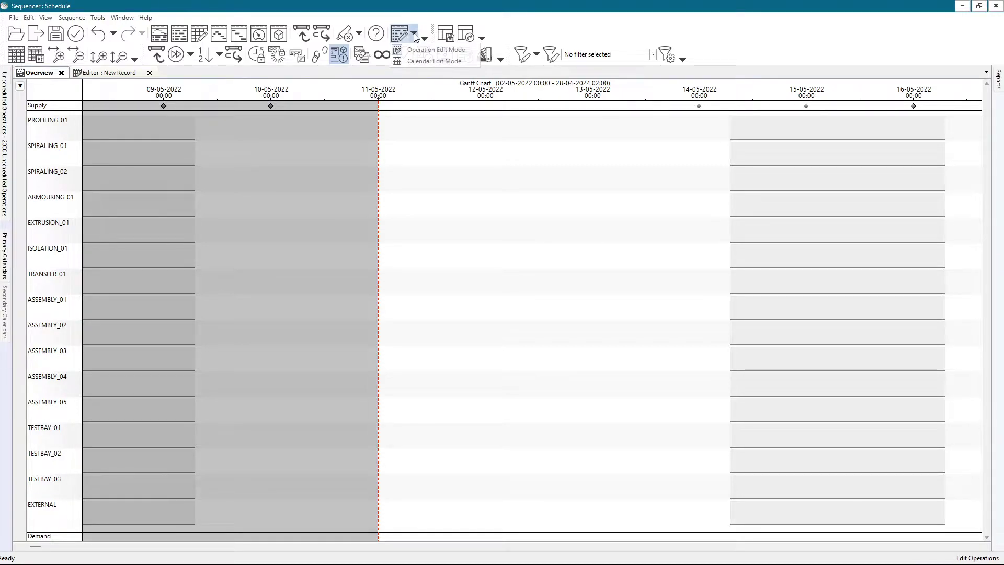
{"action": "left_click", "coordinate": [418, 61]}
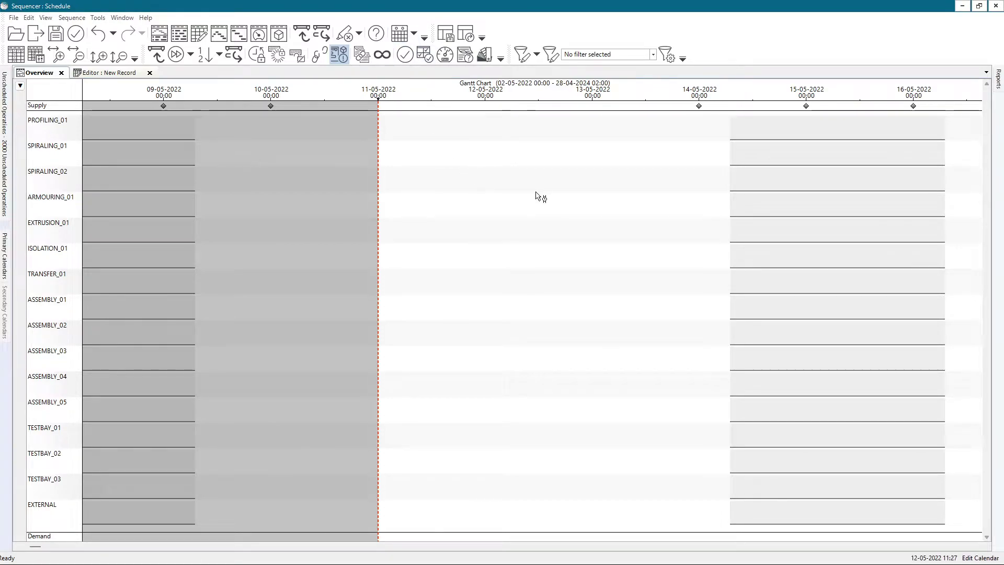
{"action": "mouse_move", "coordinate": [536, 193]}
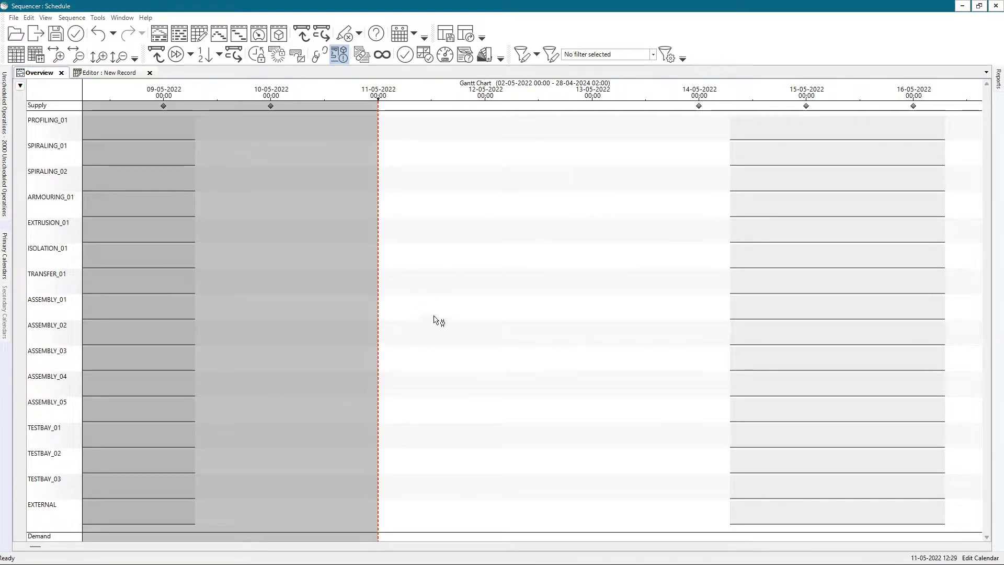
{"action": "mouse_move", "coordinate": [434, 321]}
{"action": "left_mouse_down"}
{"action": "mouse_move", "coordinate": [450, 271]}
{"action": "mouse_move", "coordinate": [499, 277]}
{"action": "mouse_move", "coordinate": [320, 280]}
{"action": "mouse_move", "coordinate": [381, 289]}
{"action": "mouse_move", "coordinate": [456, 282]}
{"action": "left_mouse_up"}
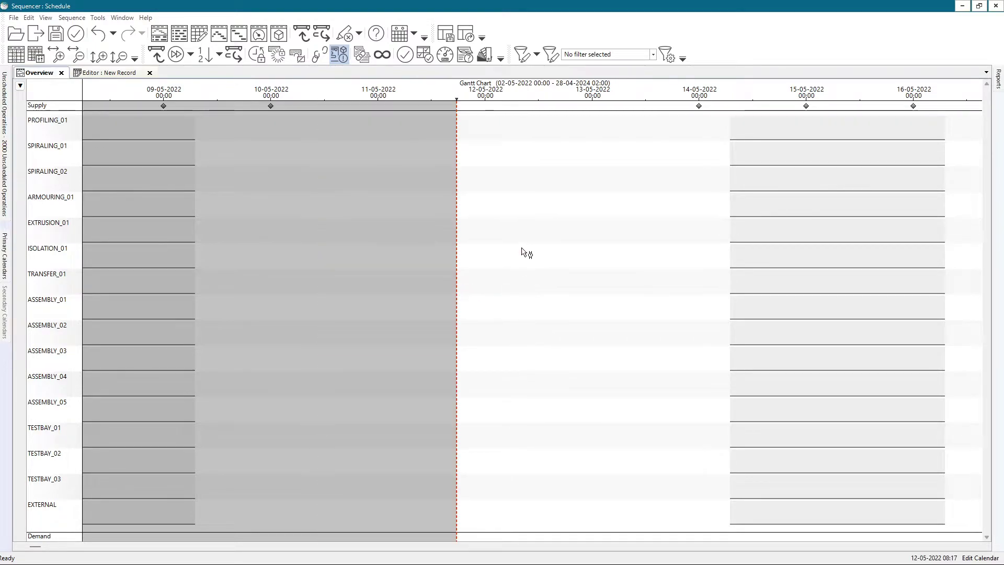
{"action": "left_click_drag", "start_coordinate": [456, 238], "coordinate": [581, 243]}
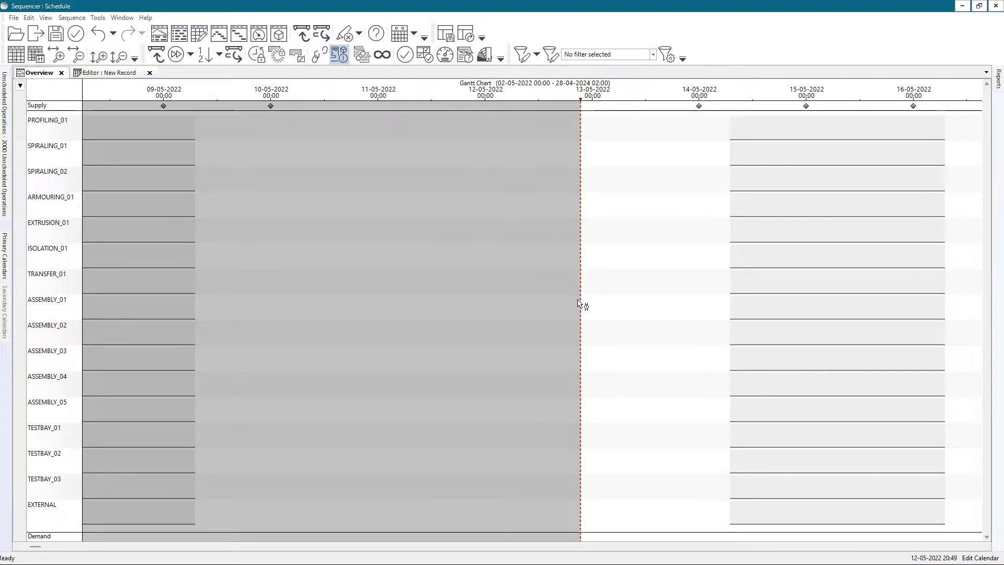
- Move the red time line far forward to about 21-08-2022
{"action": "scroll", "coordinate": [580, 305], "scroll_direction": "down", "scroll_amount": 3}
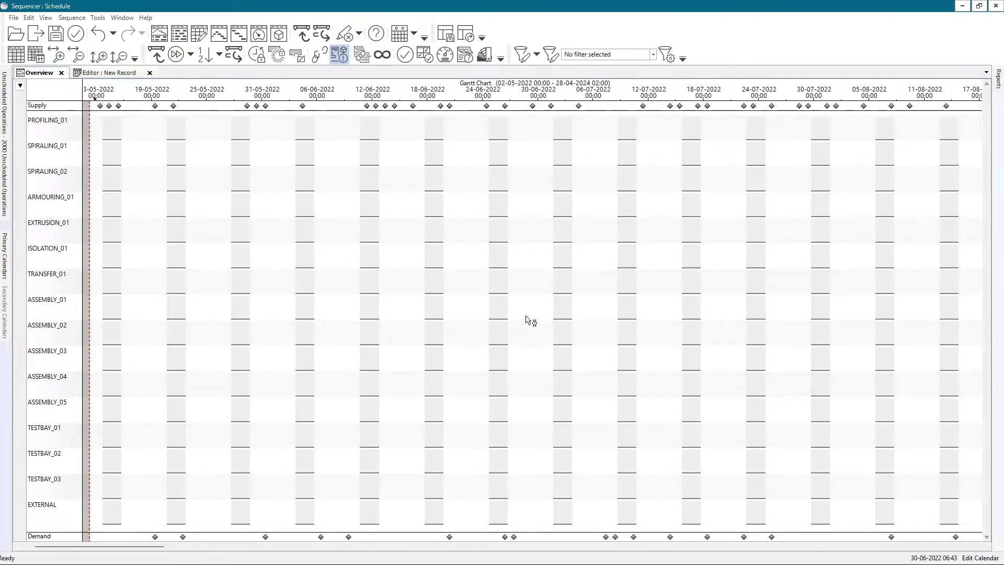
{"action": "left_click_drag", "start_coordinate": [530, 321], "coordinate": [277, 311]}
{"action": "left_click_drag", "start_coordinate": [712, 289], "coordinate": [339, 302]}
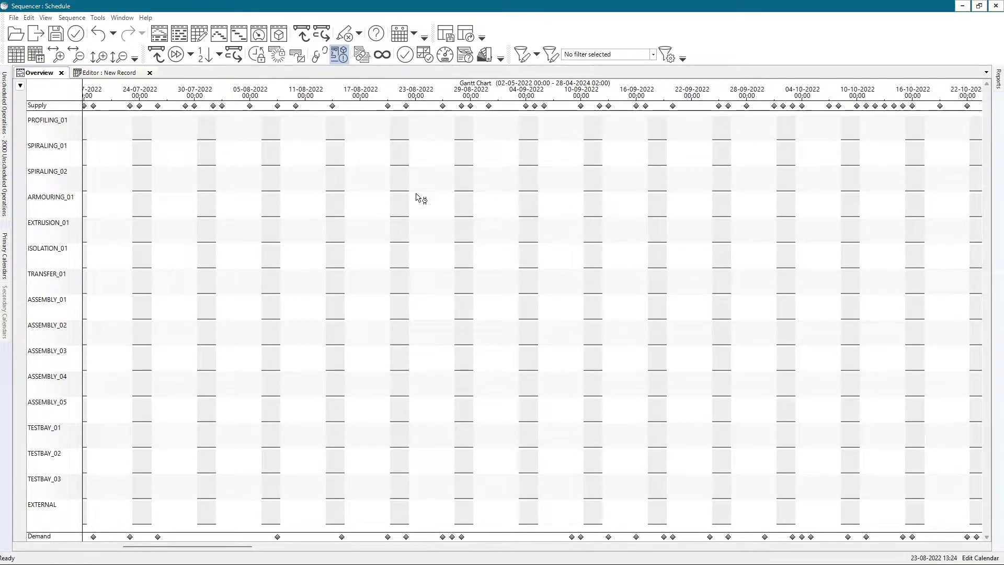
{"action": "mouse_move", "coordinate": [390, 238]}
{"action": "left_mouse_down"}
{"action": "mouse_move", "coordinate": [336, 233]}
{"action": "mouse_move", "coordinate": [397, 233]}
{"action": "left_mouse_up"}
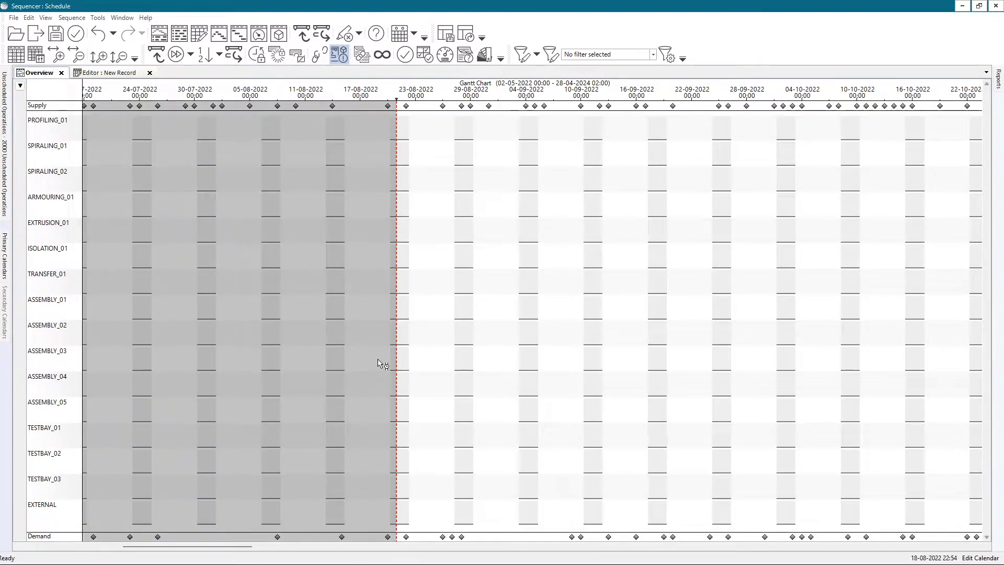
{"action": "scroll", "coordinate": [378, 329], "scroll_direction": "down", "scroll_amount": 2}
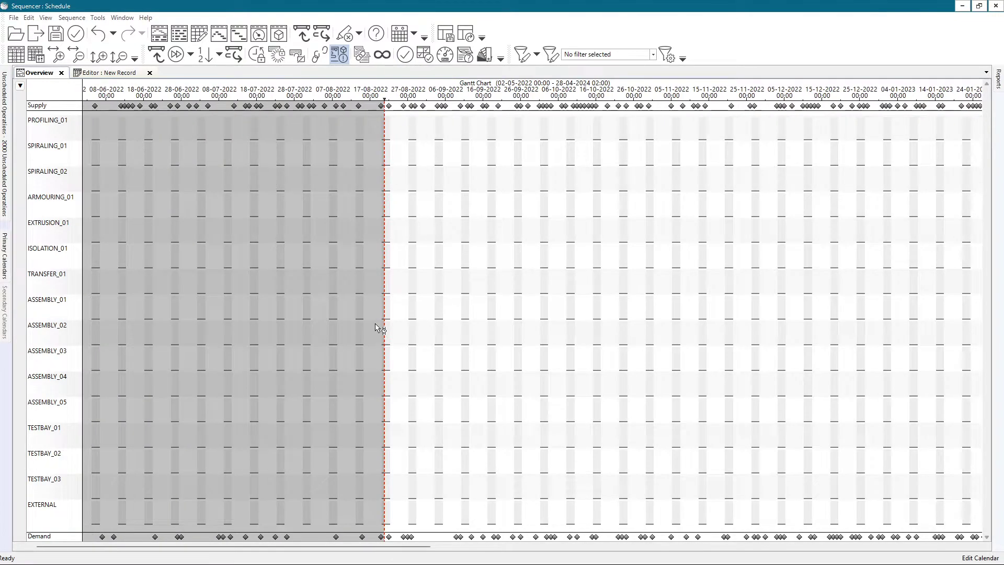
{"action": "scroll", "coordinate": [142, 164], "scroll_direction": "down", "scroll_amount": 1}
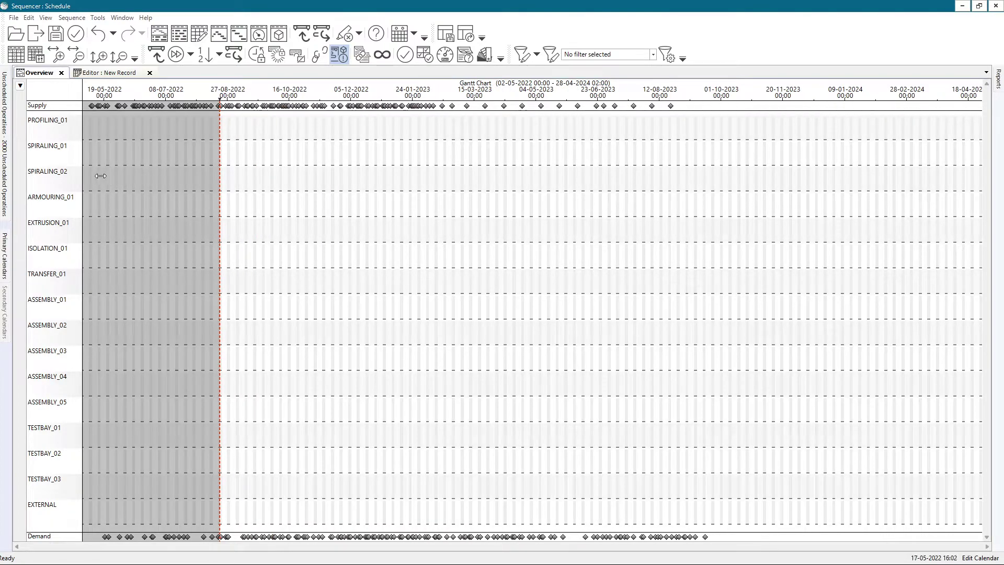
{"action": "left_click", "coordinate": [90, 178]}
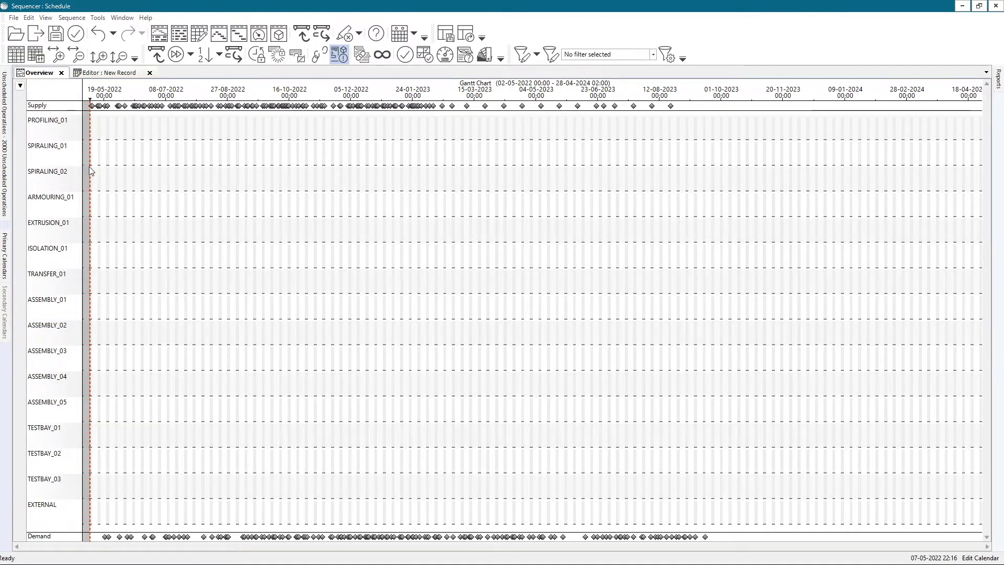
{"action": "scroll", "coordinate": [89, 166], "scroll_direction": "up", "scroll_amount": 3}
{"action": "scroll", "coordinate": [93, 168], "scroll_direction": "up", "scroll_amount": 2}
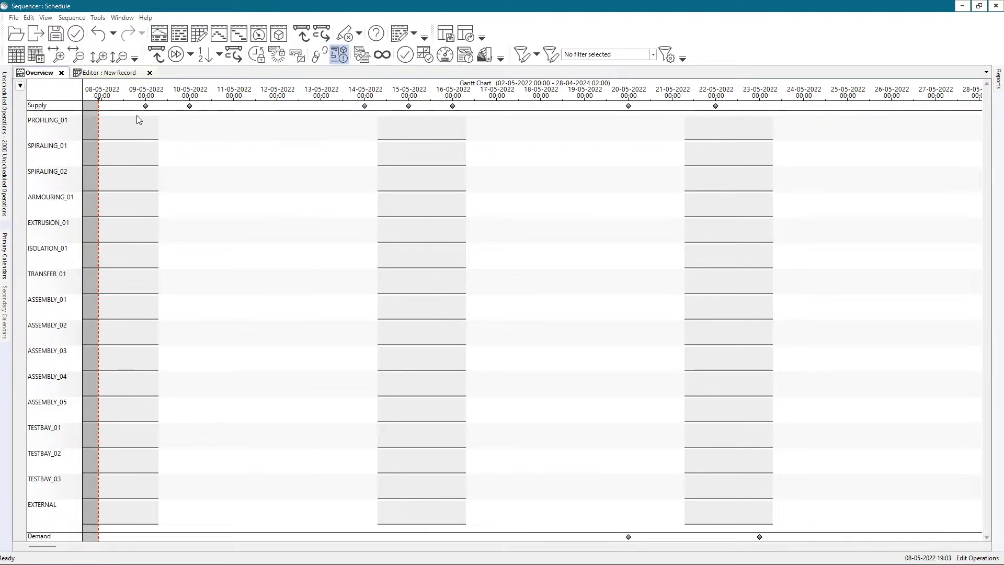
- Examine the full list of supply orders at the 09-05-2022 supply marker and the details of the second lot, and close the list
{"action": "mouse_move", "coordinate": [145, 105]}
{"action": "right_click", "coordinate": [145, 106]}
{"action": "left_click", "coordinate": [174, 228]}
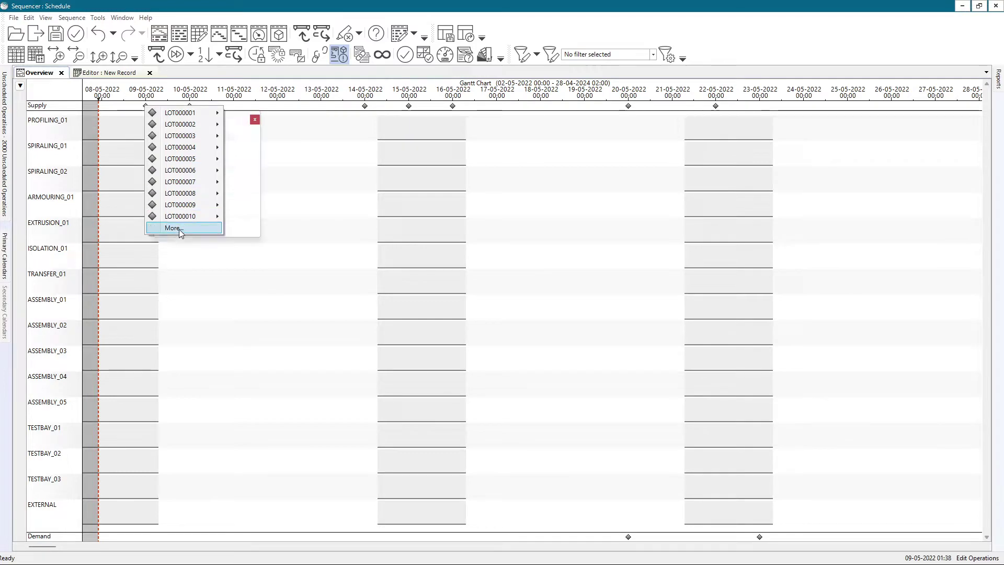
{"action": "mouse_move", "coordinate": [255, 185]}
{"action": "left_mouse_down"}
{"action": "mouse_move", "coordinate": [256, 223]}
{"action": "mouse_move", "coordinate": [256, 187]}
{"action": "left_mouse_up"}
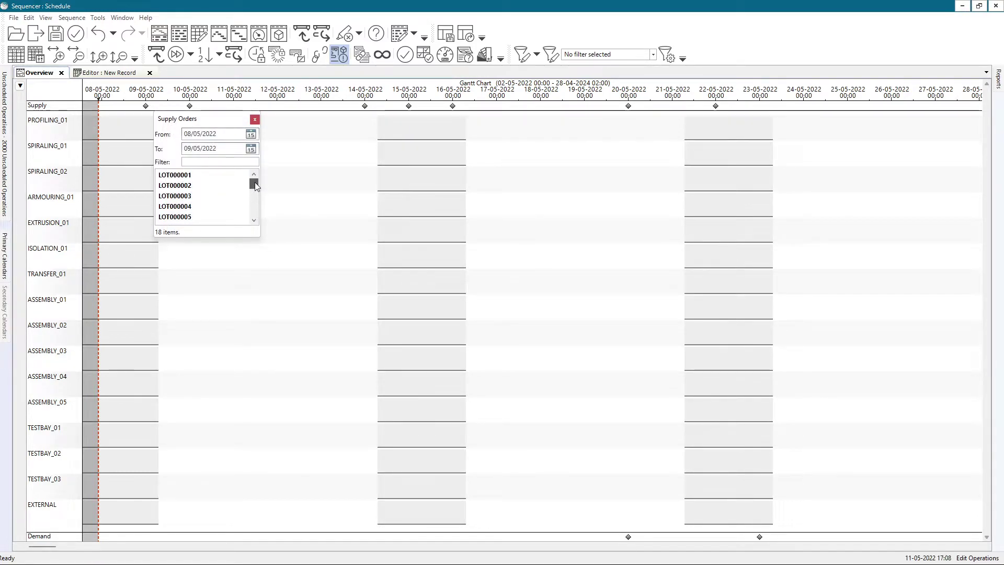
{"action": "mouse_move", "coordinate": [198, 189]}
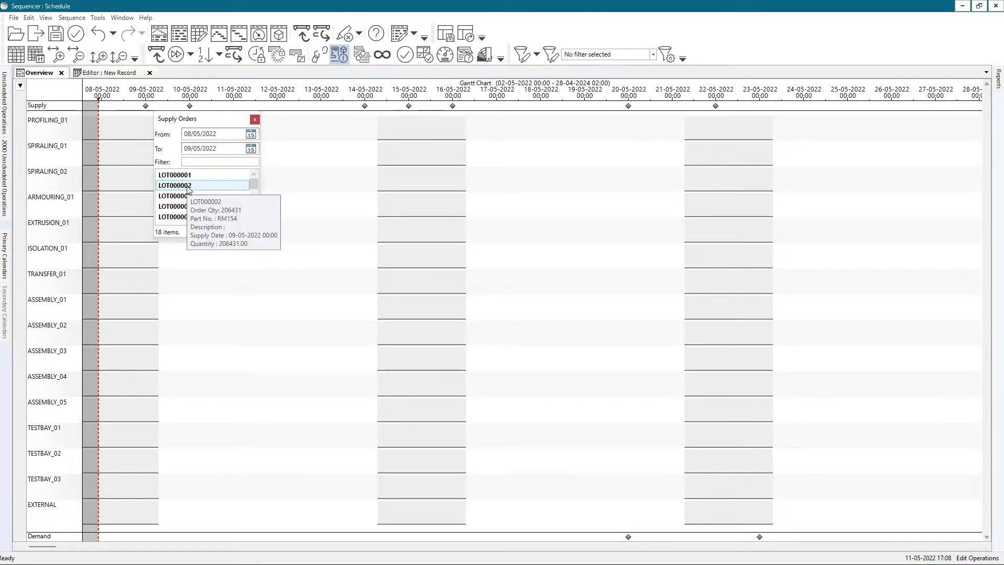
{"action": "left_click", "coordinate": [254, 119]}
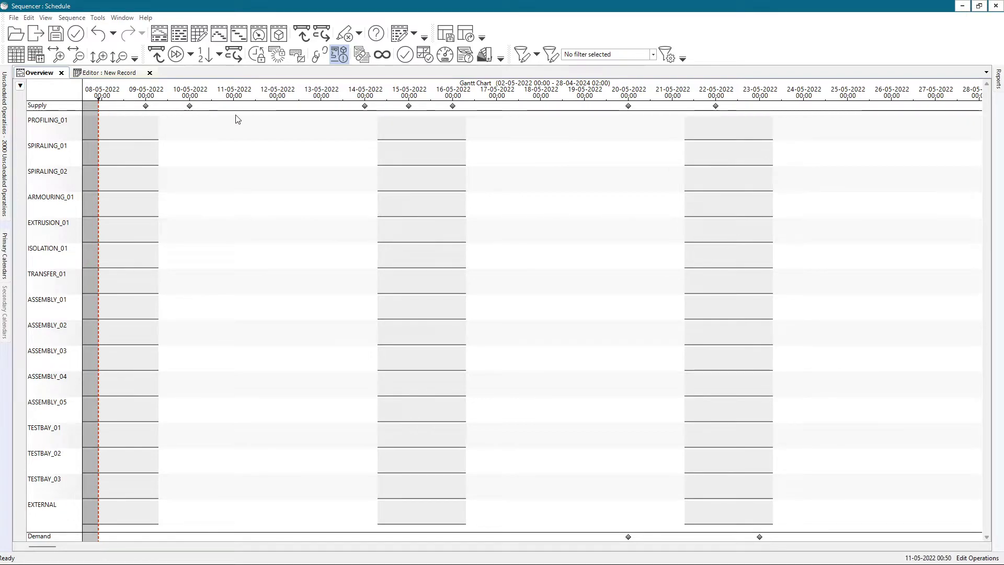
- Check the commands available for the second purchase order at the 16-05-2022 supply marker, and inspect the 20-05-2022 demand marker
{"action": "right_click", "coordinate": [453, 107]}
{"action": "mouse_move", "coordinate": [480, 129]}
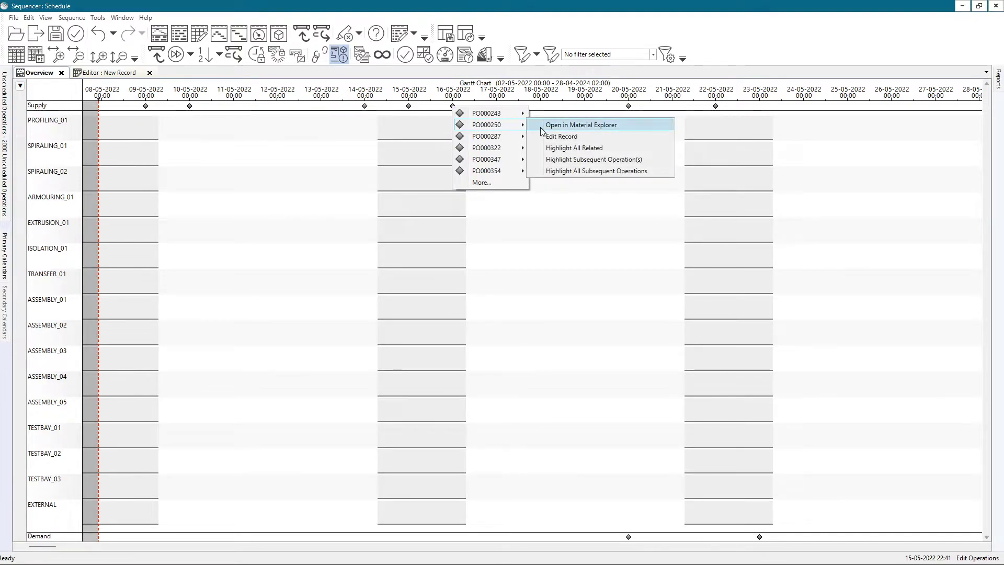
{"action": "key", "text": "Escape"}
{"action": "key", "text": "Escape"}
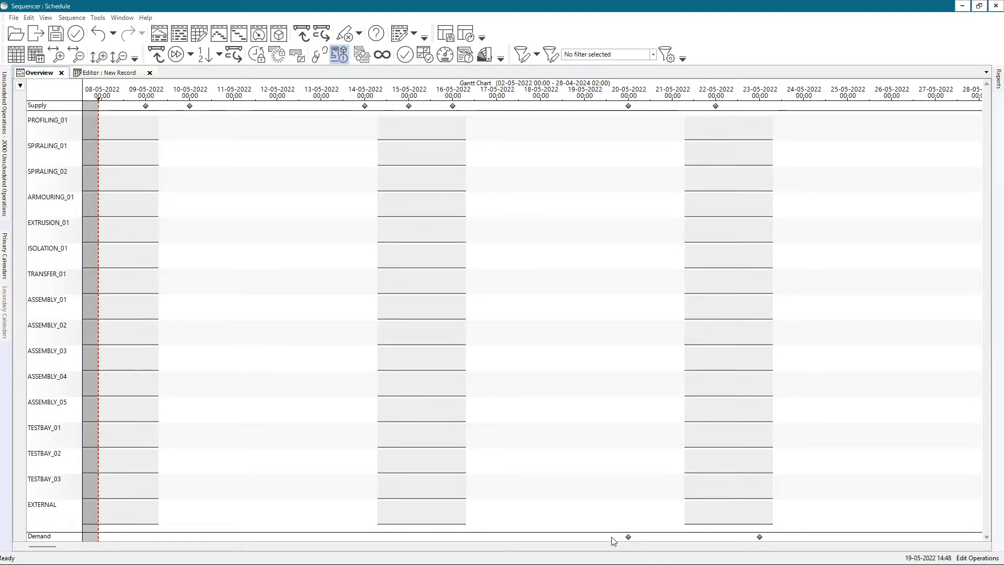
{"action": "mouse_move", "coordinate": [629, 538]}
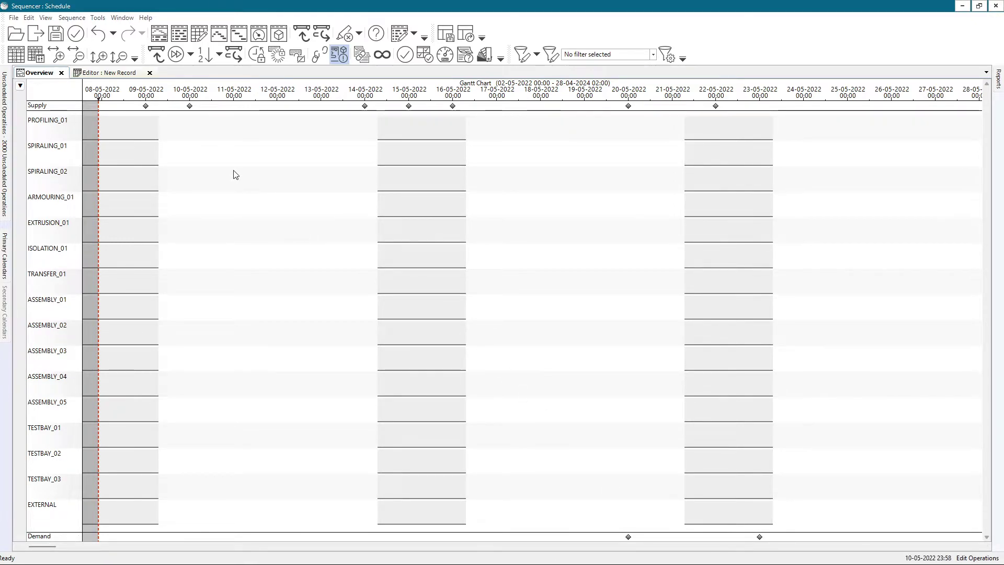
- Open the Editor view and browse the operation records of the first orders
{"action": "left_click", "coordinate": [94, 73]}
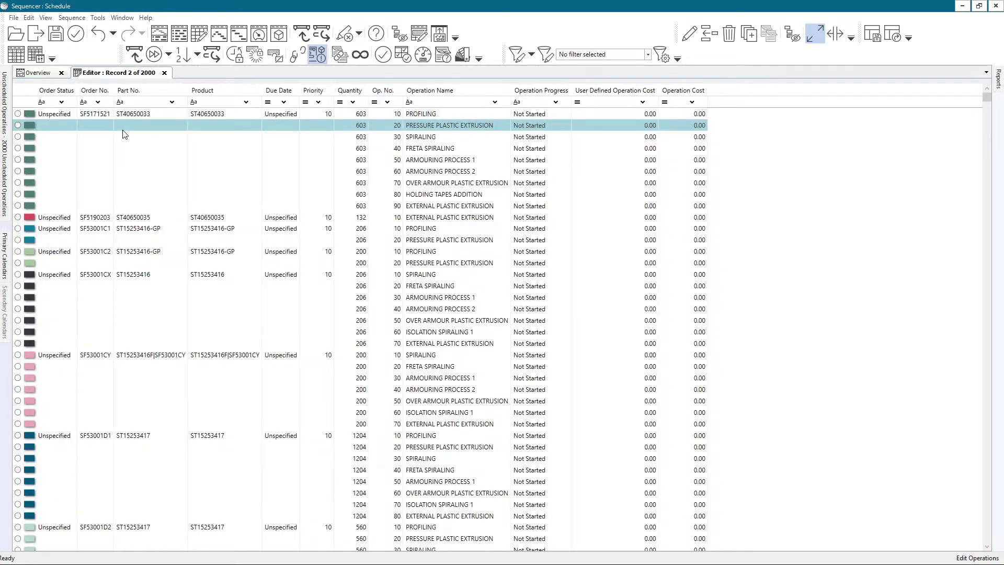
{"action": "left_click", "coordinate": [122, 147]}
{"action": "left_click_drag", "start_coordinate": [136, 117], "coordinate": [157, 412]}
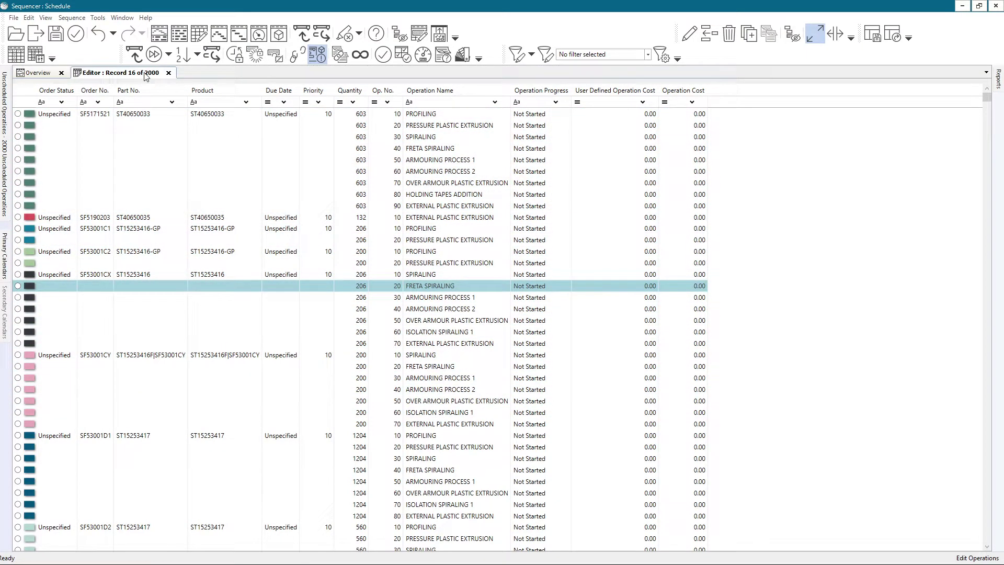
{"action": "left_click", "coordinate": [157, 182]}
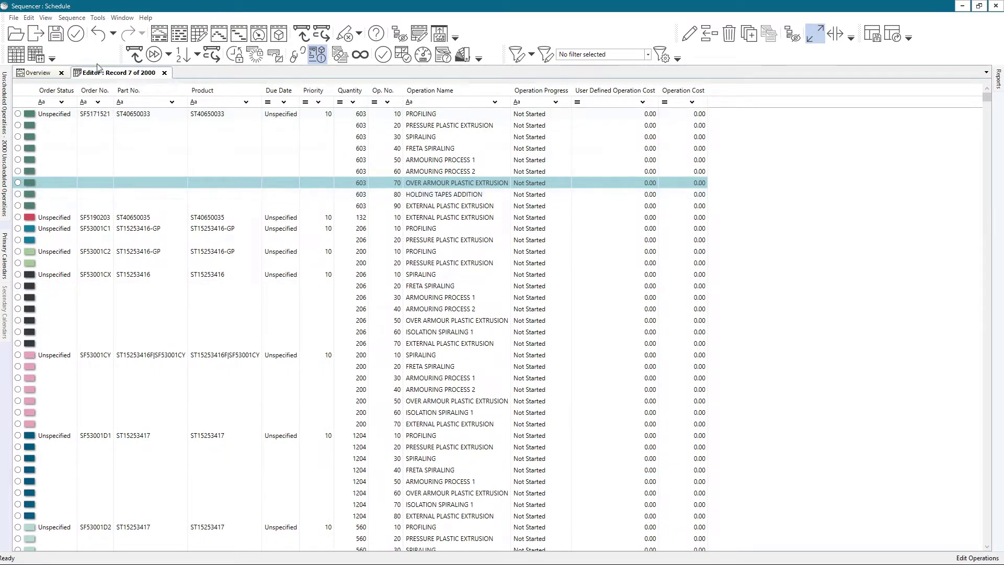
{"action": "left_click", "coordinate": [126, 127]}
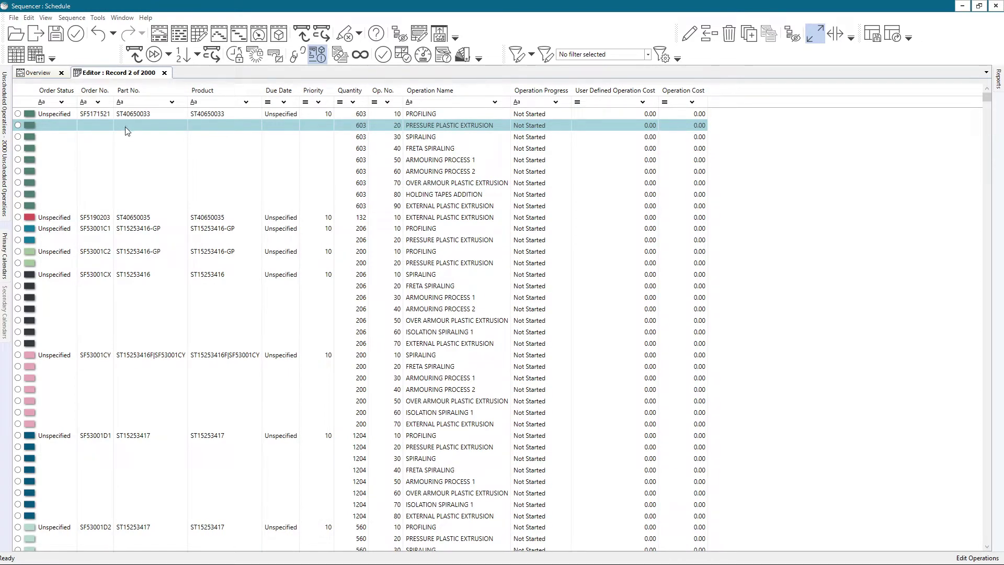
- Review the first order's operations as a group, from PROFILING through EXTERNAL PLASTIC EXTRUSION, along with its header row
{"action": "left_click", "coordinate": [47, 113]}
{"action": "left_click", "coordinate": [54, 206], "text": "shift"}
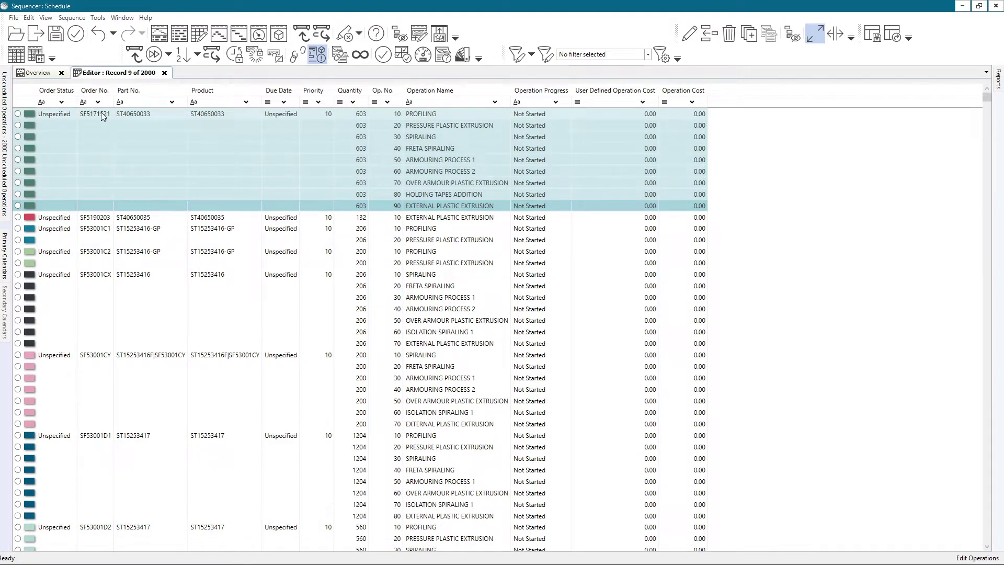
{"action": "left_click", "coordinate": [234, 171]}
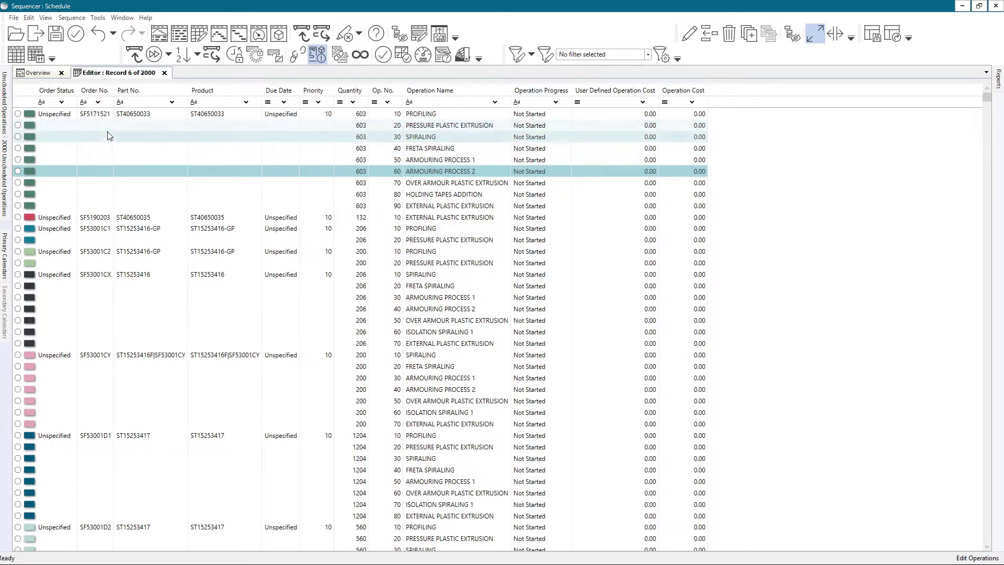
{"action": "left_click", "coordinate": [91, 116]}
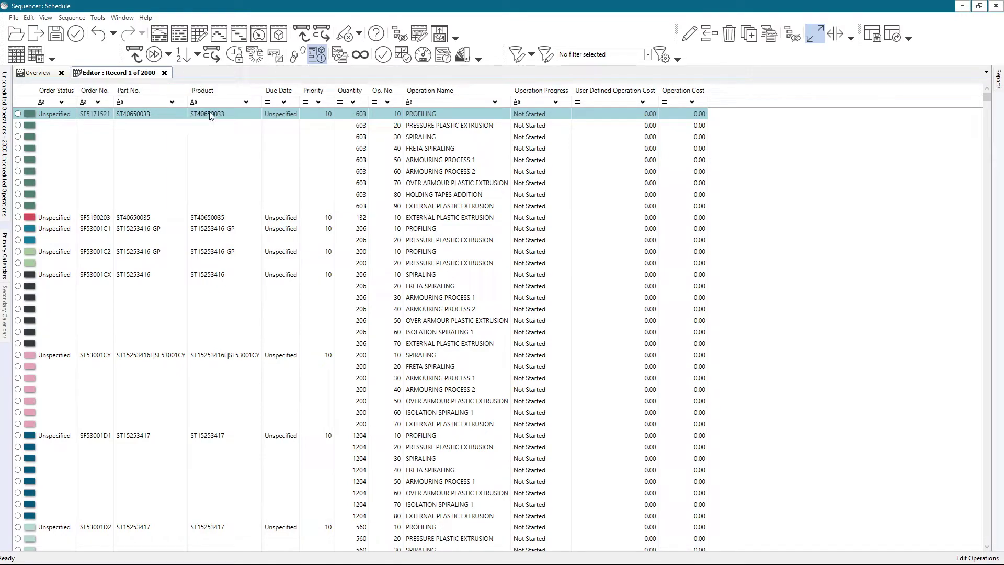
{"action": "left_click", "coordinate": [179, 149]}
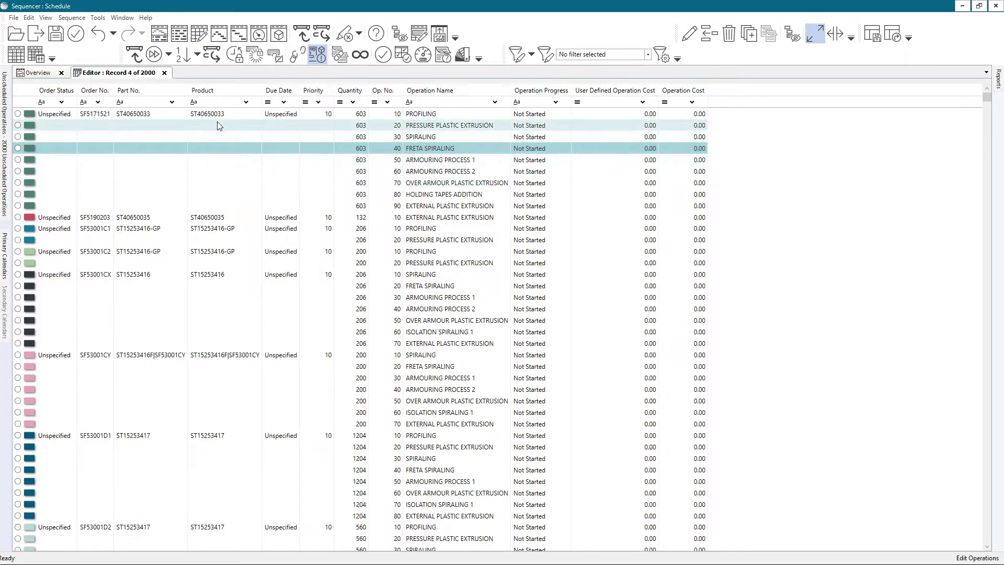
- Inspect the order number and part number fields in the first order's FRETA SPIRALING record, closing it without changes
{"action": "double_click", "coordinate": [417, 152]}
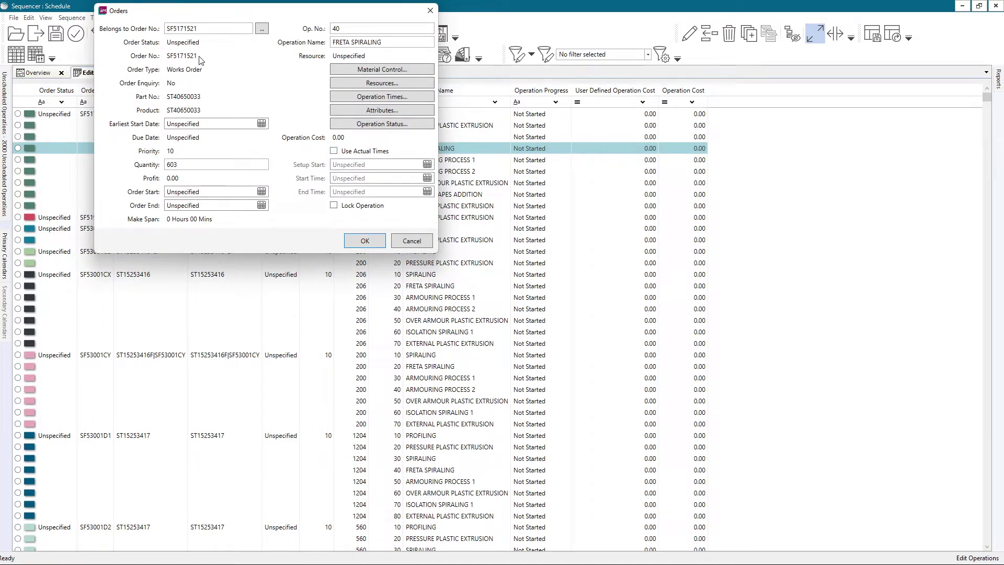
{"action": "left_click_drag", "start_coordinate": [168, 55], "coordinate": [190, 56]}
{"action": "left_click_drag", "start_coordinate": [194, 97], "coordinate": [169, 98]}
{"action": "left_click", "coordinate": [188, 57]}
{"action": "left_click", "coordinate": [412, 241]}
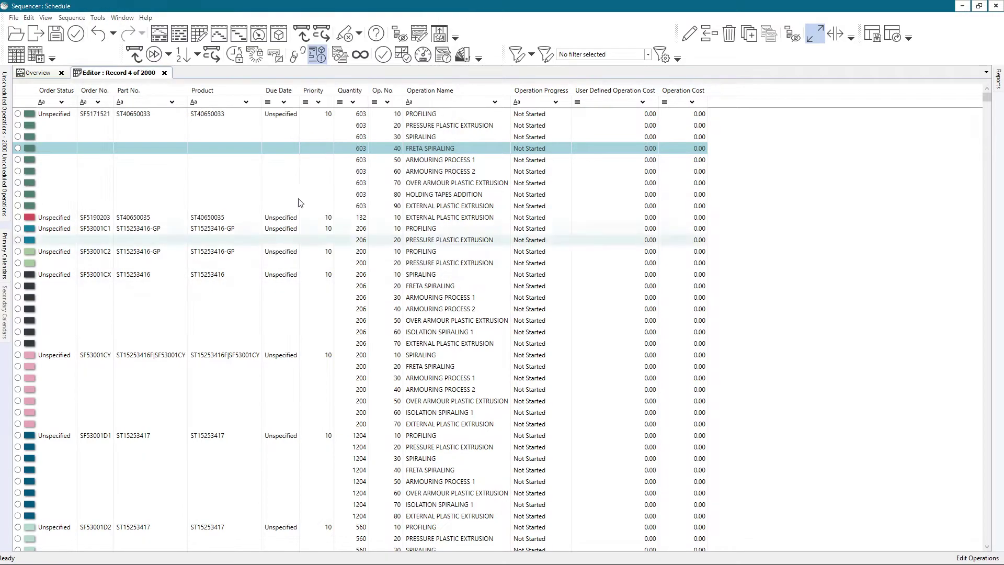
- Append "A" to the order number in the first order's PROFILING record and accept the change
{"action": "left_click", "coordinate": [129, 115]}
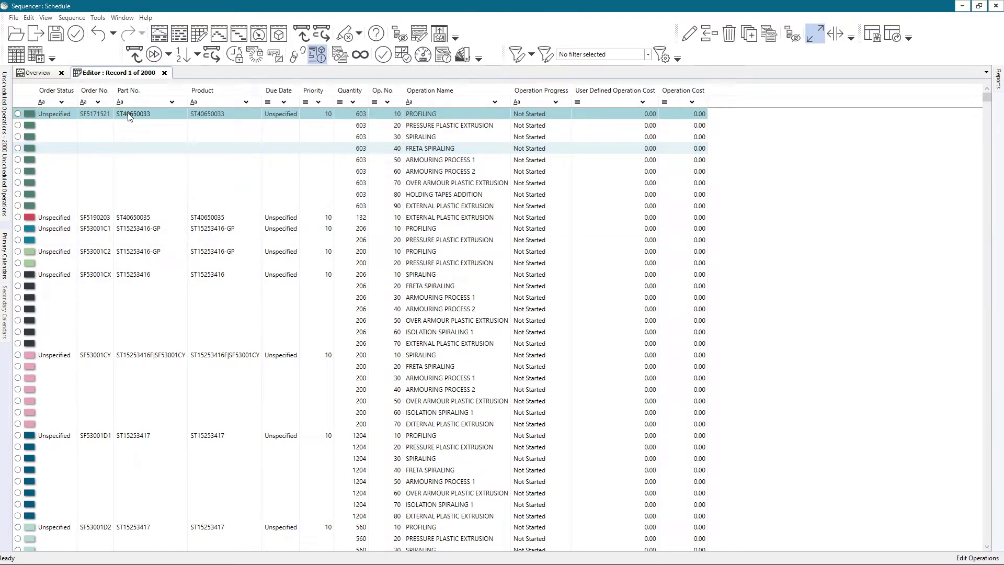
{"action": "double_click", "coordinate": [129, 116]}
{"action": "left_click_drag", "start_coordinate": [116, 59], "coordinate": [62, 56]}
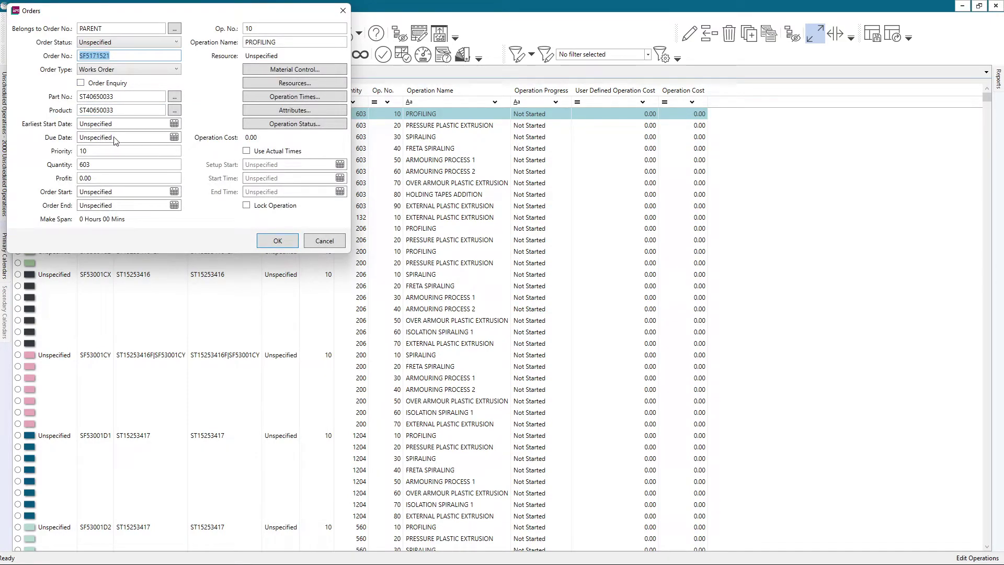
{"action": "left_click", "coordinate": [122, 56]}
{"action": "left_click", "coordinate": [280, 238]}
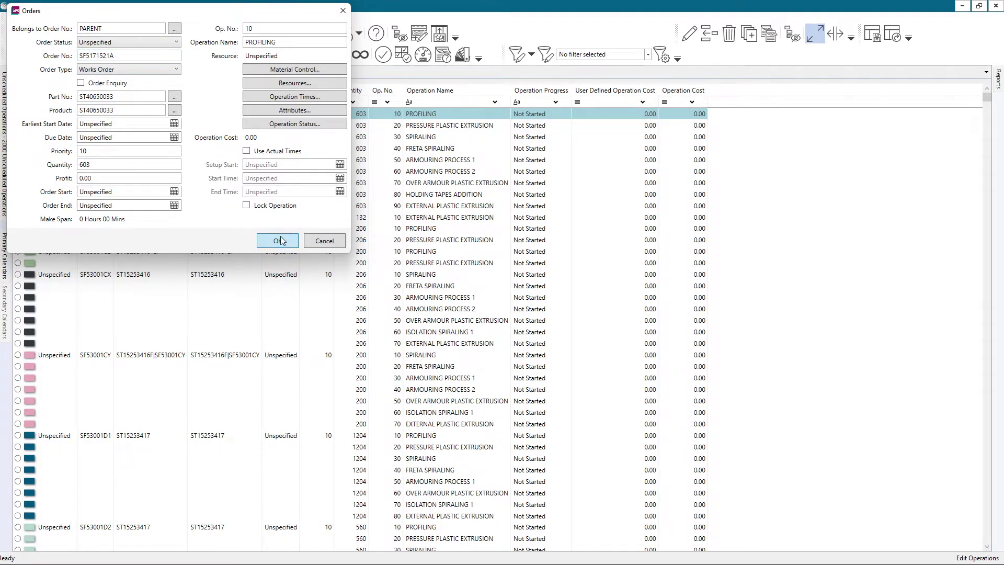
- Check the order number field in the first order's FRETA SPIRALING record for the added "A", closing it without changes
{"action": "left_click", "coordinate": [132, 152]}
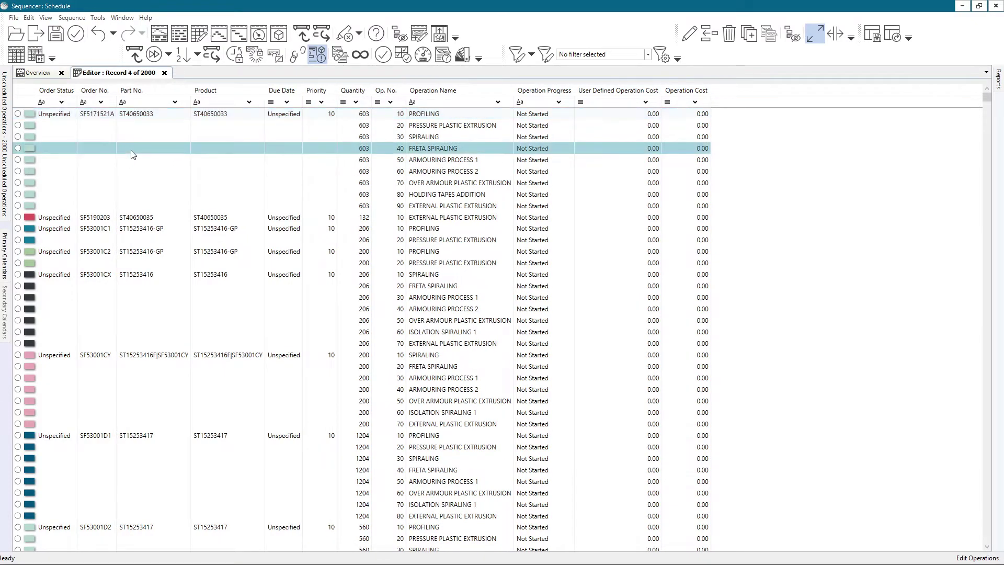
{"action": "double_click", "coordinate": [132, 154]}
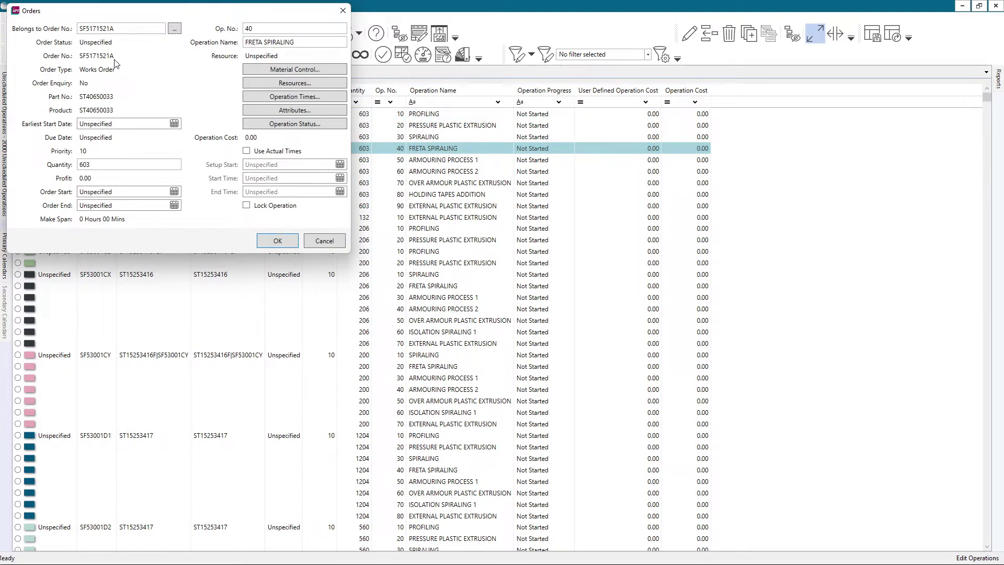
{"action": "left_click_drag", "start_coordinate": [115, 56], "coordinate": [108, 59]}
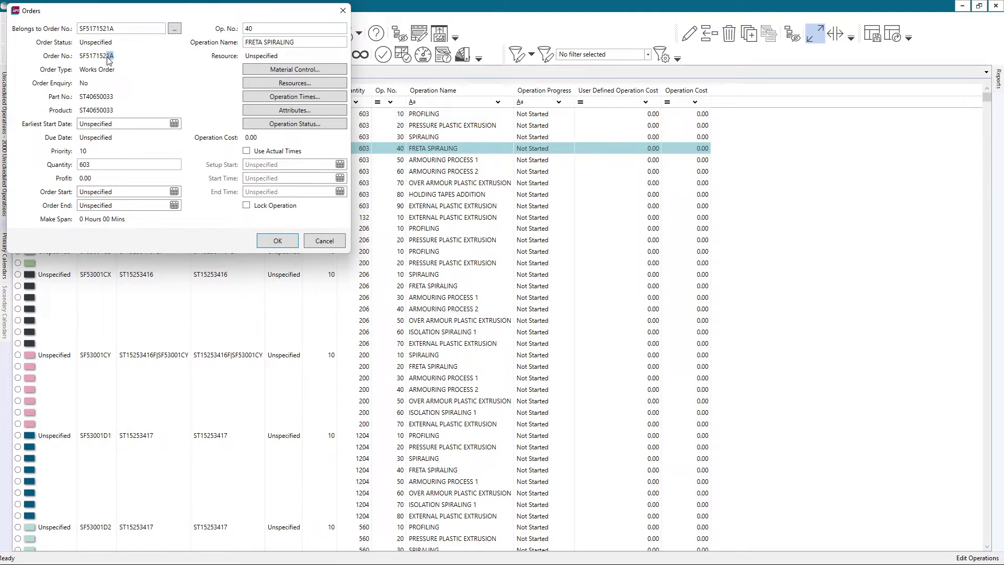
{"action": "left_click", "coordinate": [325, 243]}
- Remove the trailing "A" from the order number in the first order's PROFILING record and accept the change
{"action": "left_click", "coordinate": [100, 116]}
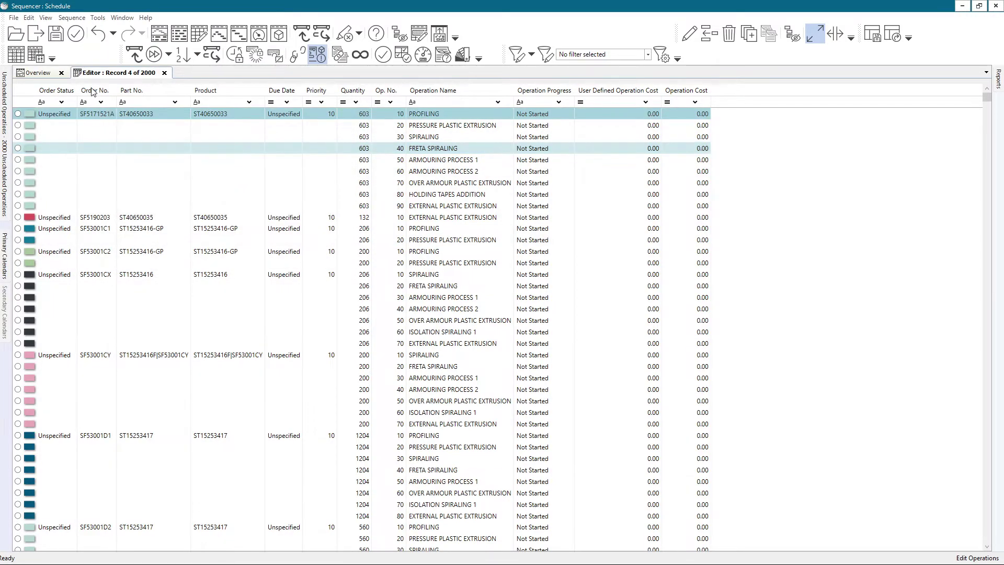
{"action": "double_click", "coordinate": [111, 114]}
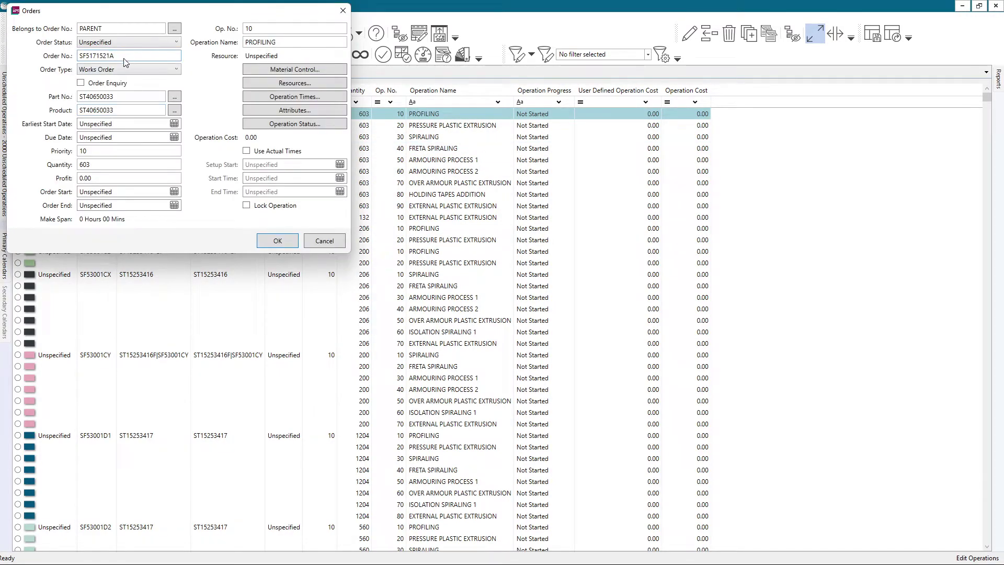
{"action": "left_click", "coordinate": [267, 241]}
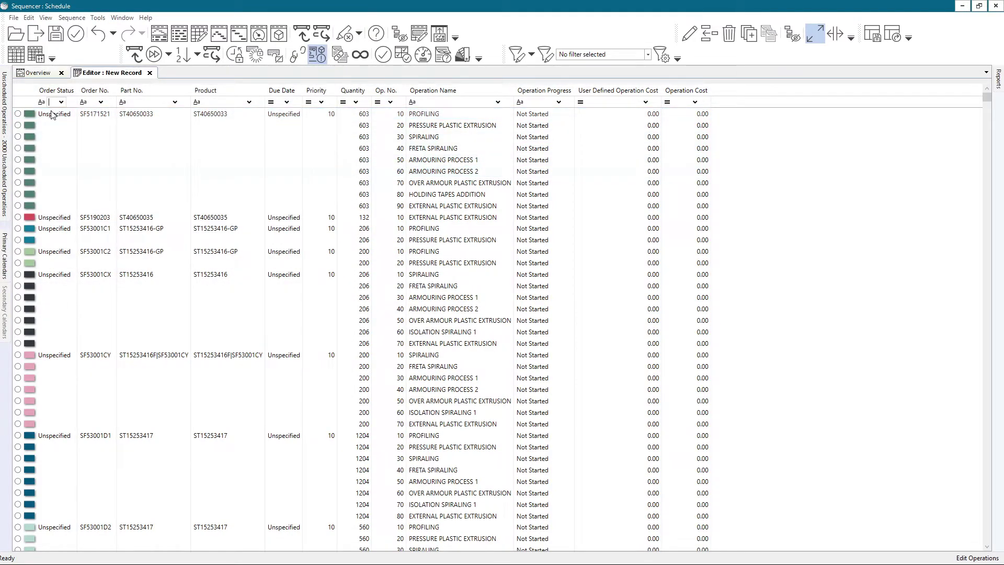
- Place the whole first order on the planning board, from PROFILING through EXTERNAL PLASTIC EXTRUSION
{"action": "left_click", "coordinate": [53, 116]}
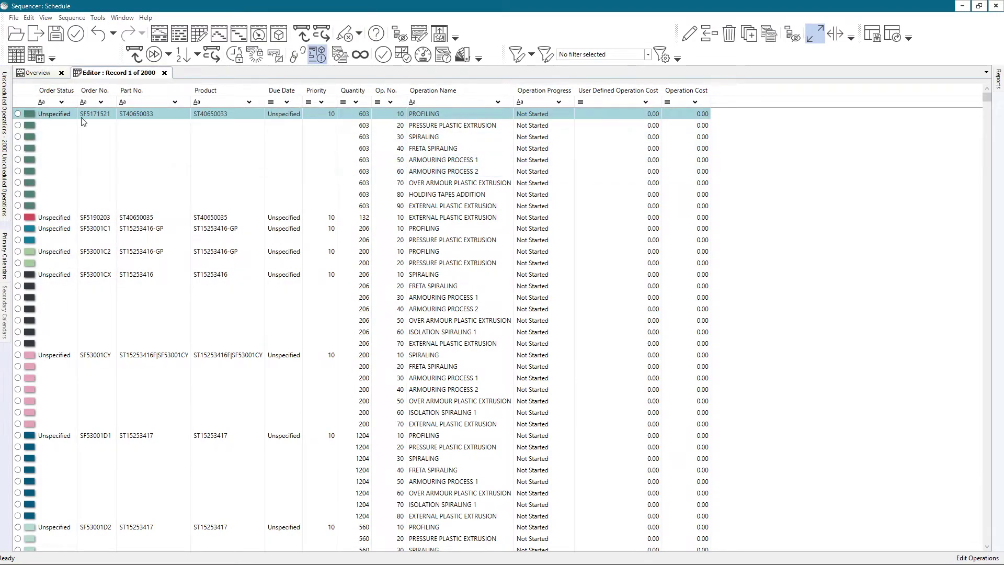
{"action": "right_click", "coordinate": [205, 116]}
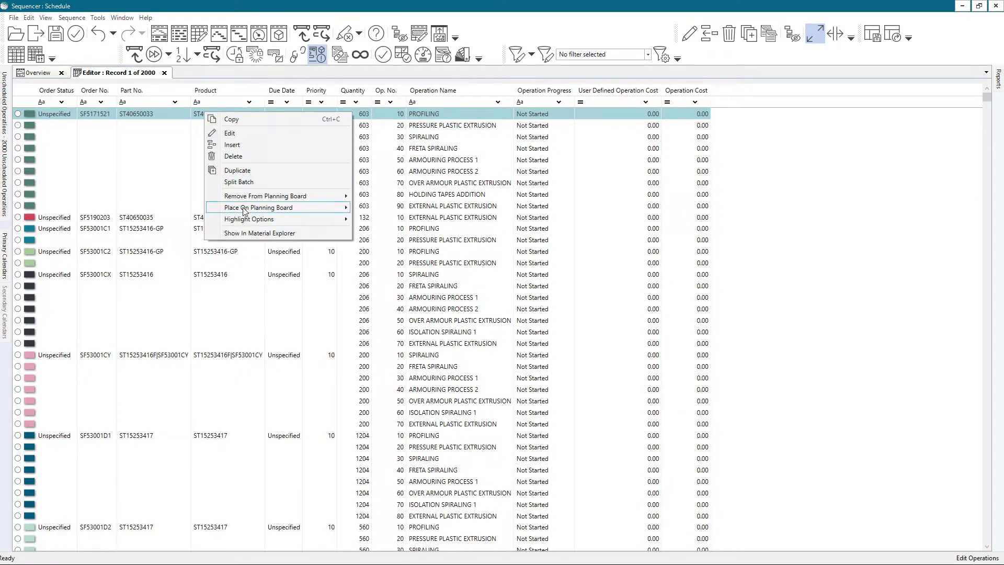
{"action": "mouse_move", "coordinate": [244, 210]}
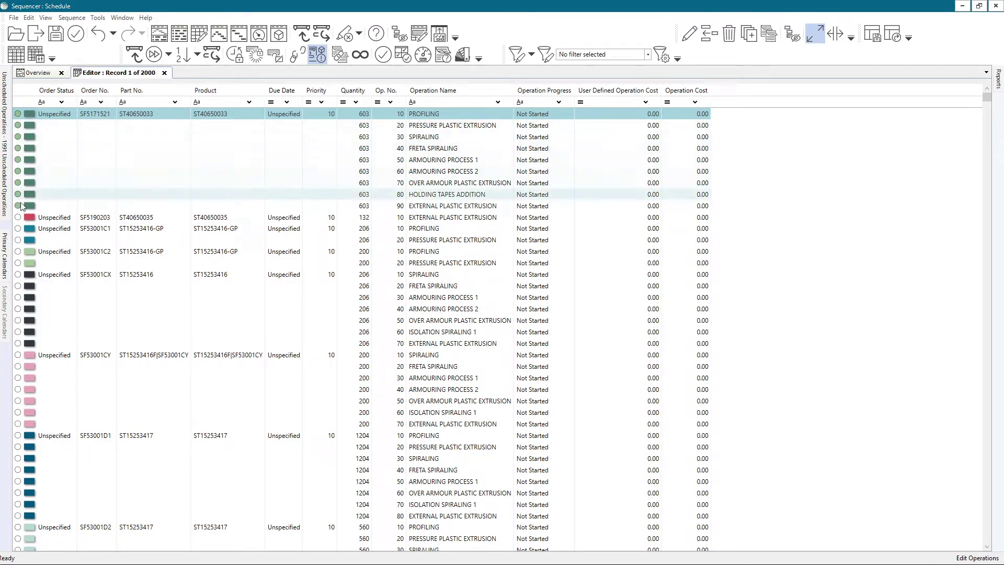
{"action": "left_click", "coordinate": [160, 204]}
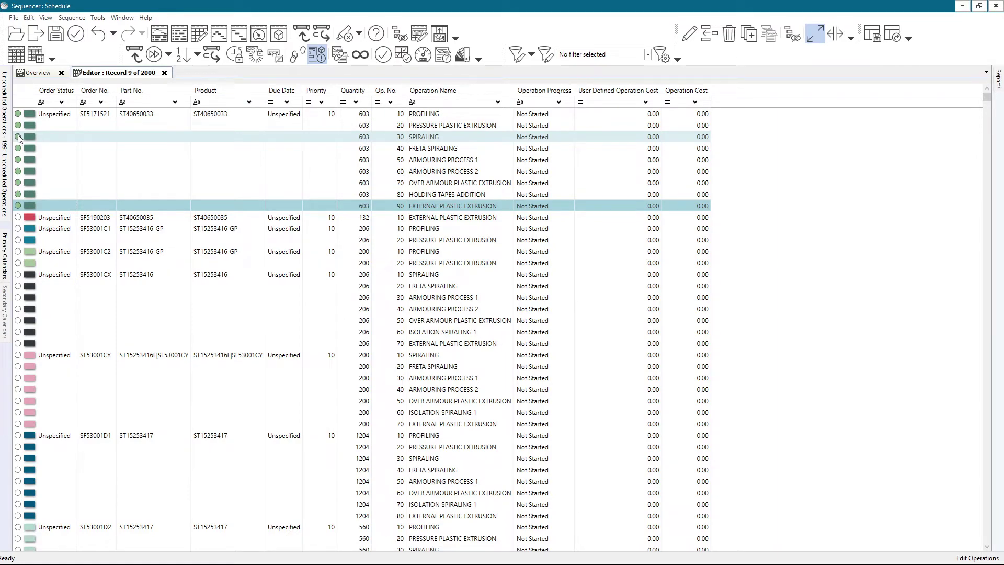
- Inspect the resource and the setup, start and end times of the PROFILING_01 operation from the Gantt overview, closing its record without changes
{"action": "left_click", "coordinate": [34, 73]}
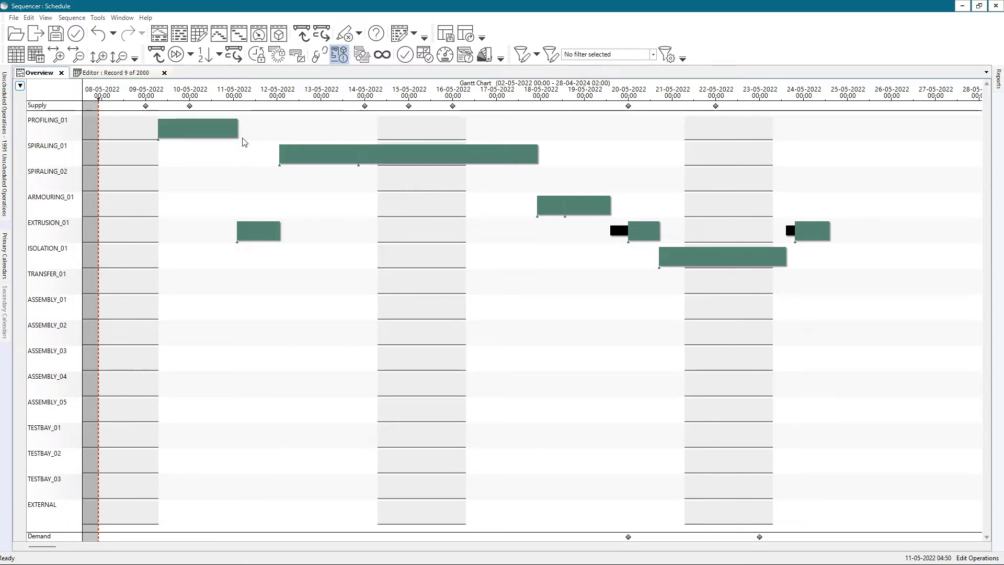
{"action": "double_click", "coordinate": [178, 129]}
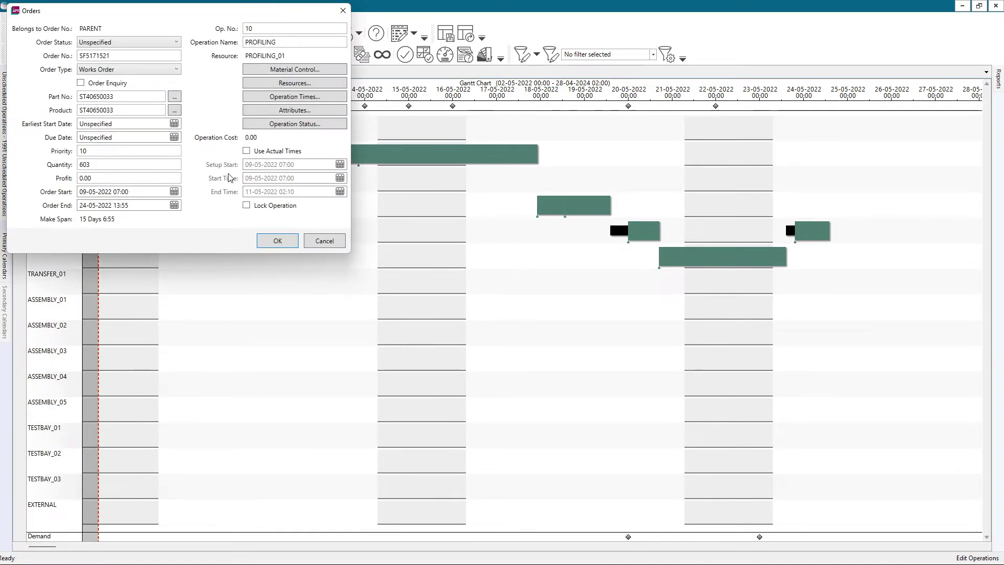
{"action": "left_click_drag", "start_coordinate": [284, 58], "coordinate": [245, 59]}
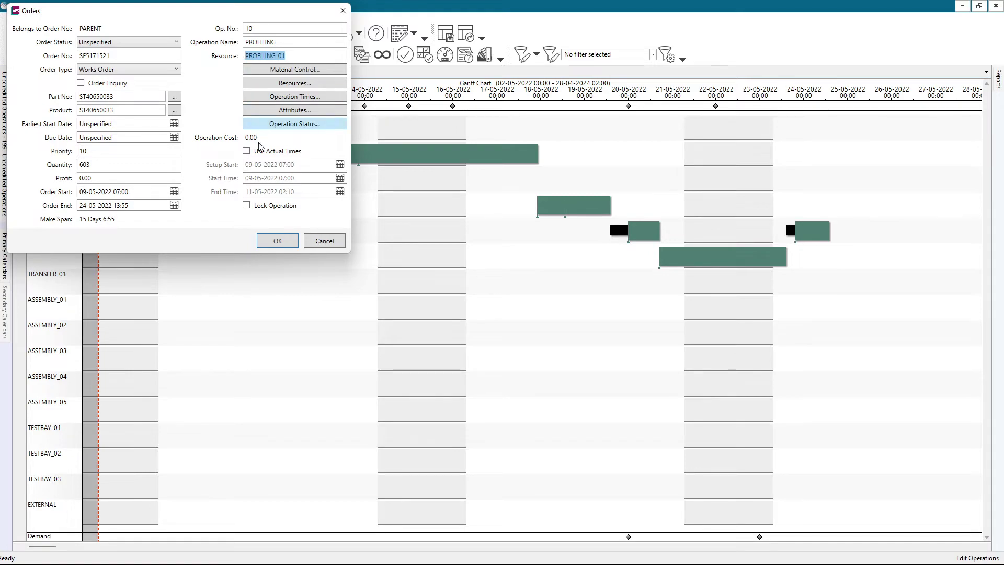
{"action": "left_click", "coordinate": [270, 166]}
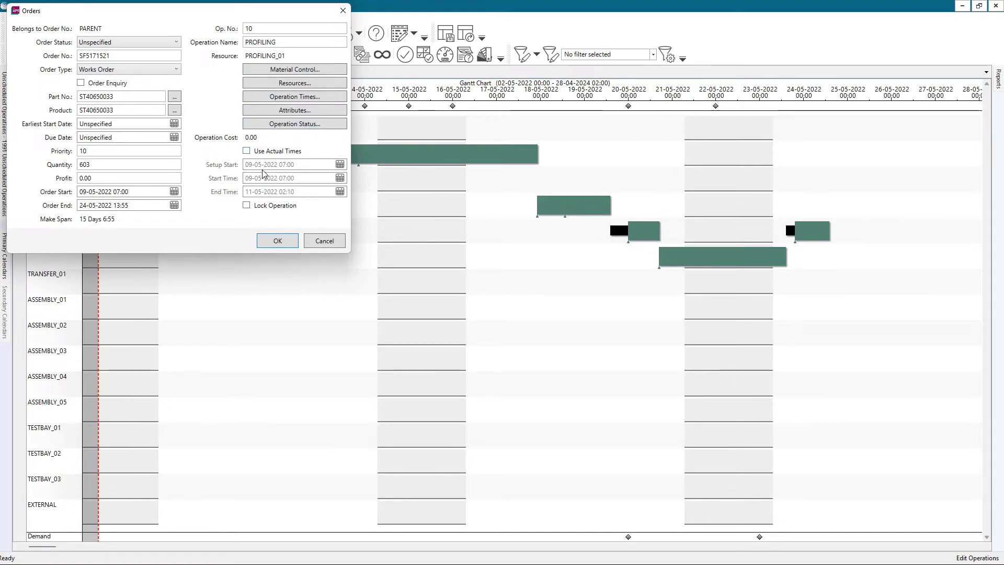
{"action": "left_click", "coordinate": [315, 242]}
- Compare with the Editor's unscheduled PROFILING record for part ST15253416-GP, quantity 200, checking its resource and time fields and closing it unchanged
{"action": "left_click", "coordinate": [132, 73]}
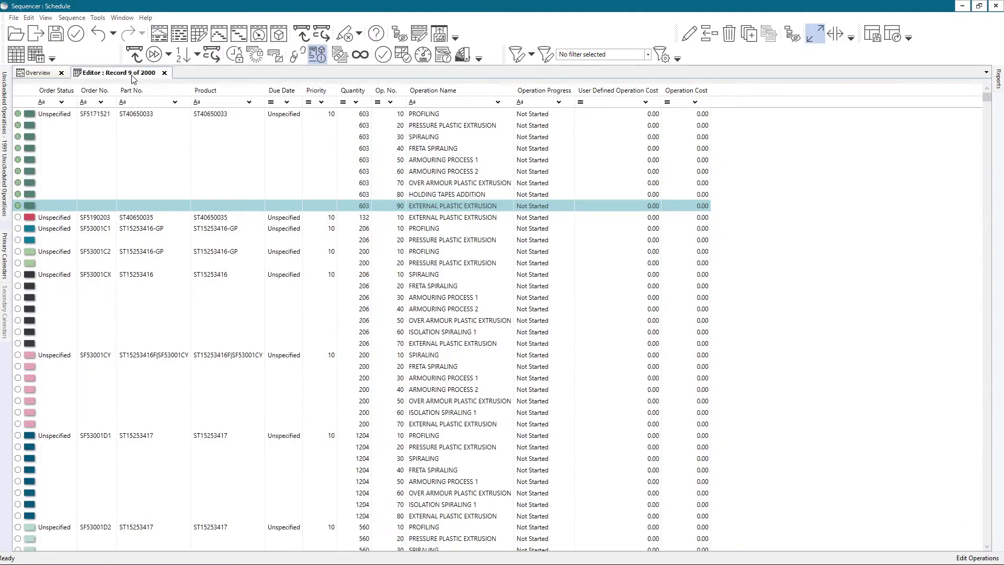
{"action": "left_click", "coordinate": [18, 252]}
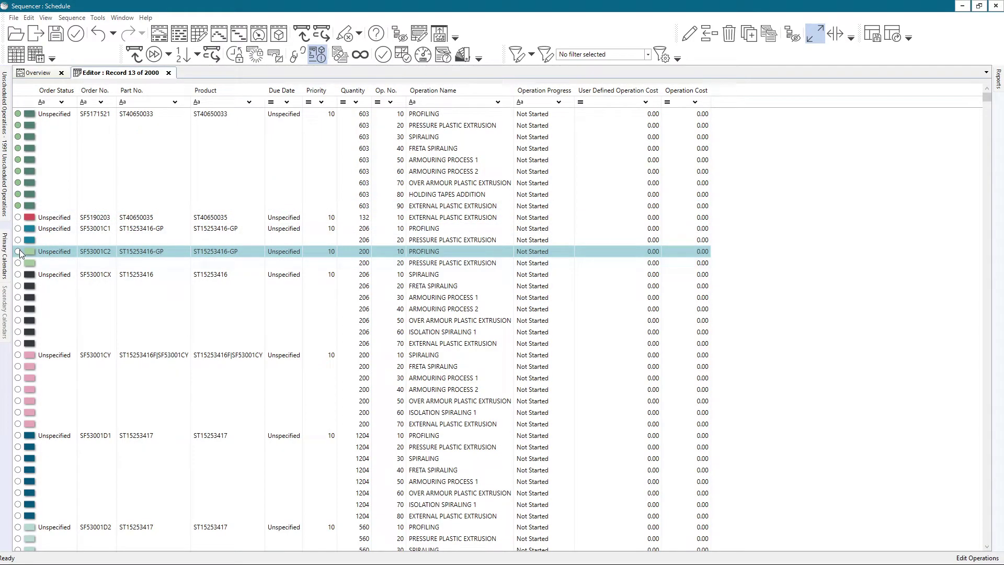
{"action": "double_click", "coordinate": [52, 253]}
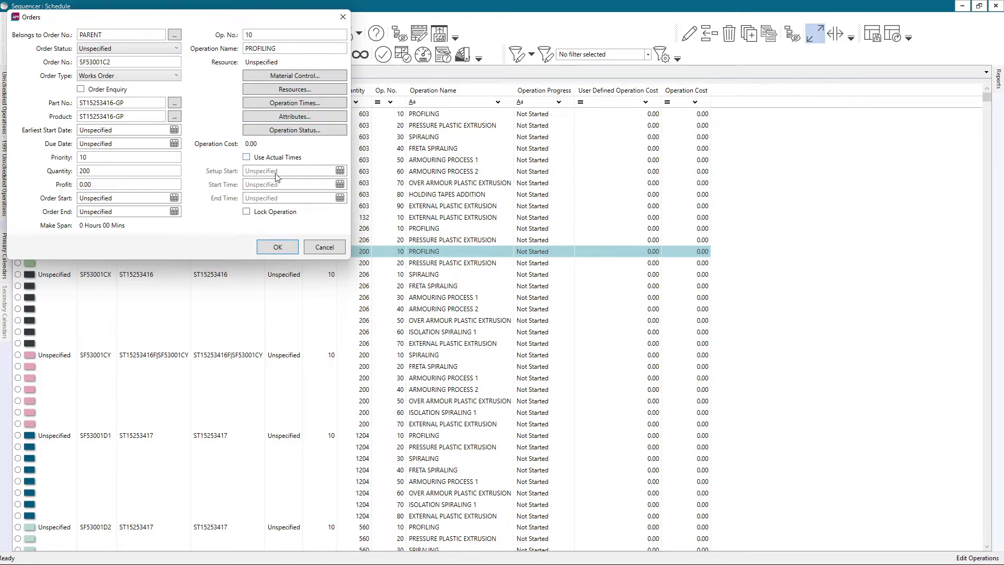
{"action": "left_click", "coordinate": [324, 247]}
- Display the links of the SPIRALING_01 operation in the Gantt overview and trace the operation sequence back to its supply marker
{"action": "left_click", "coordinate": [35, 73]}
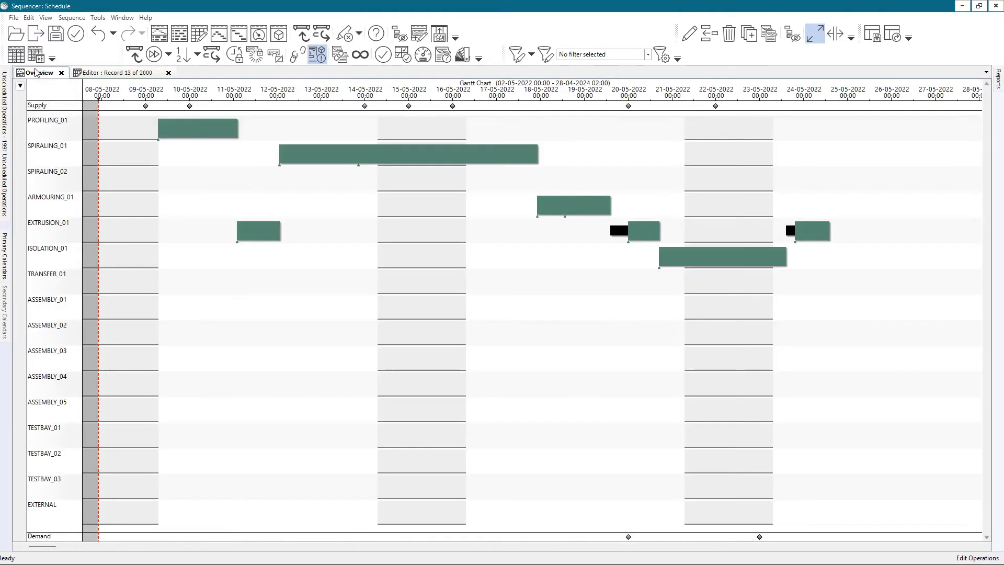
{"action": "left_click", "coordinate": [297, 156]}
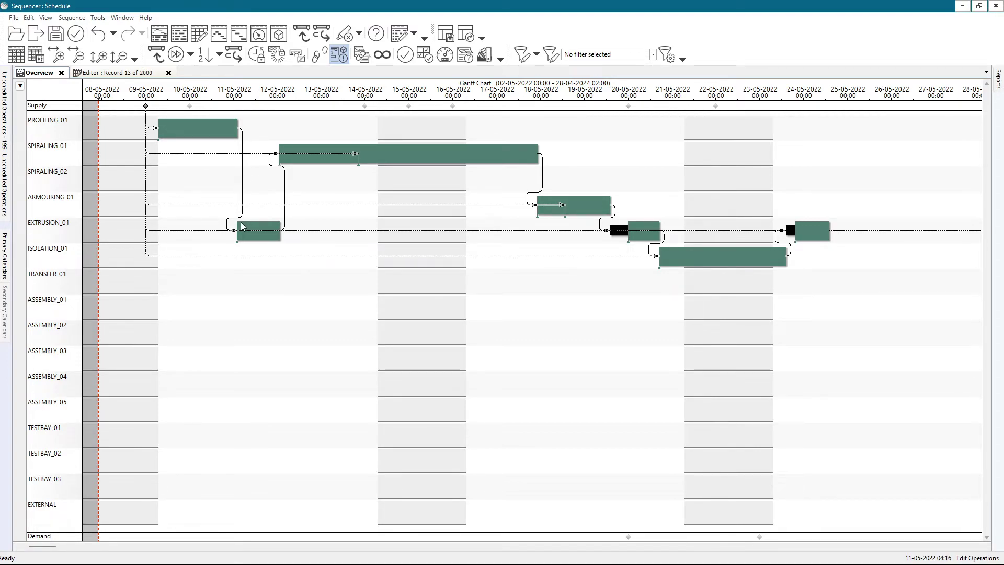
{"action": "mouse_move", "coordinate": [242, 234]}
{"action": "mouse_move", "coordinate": [227, 125]}
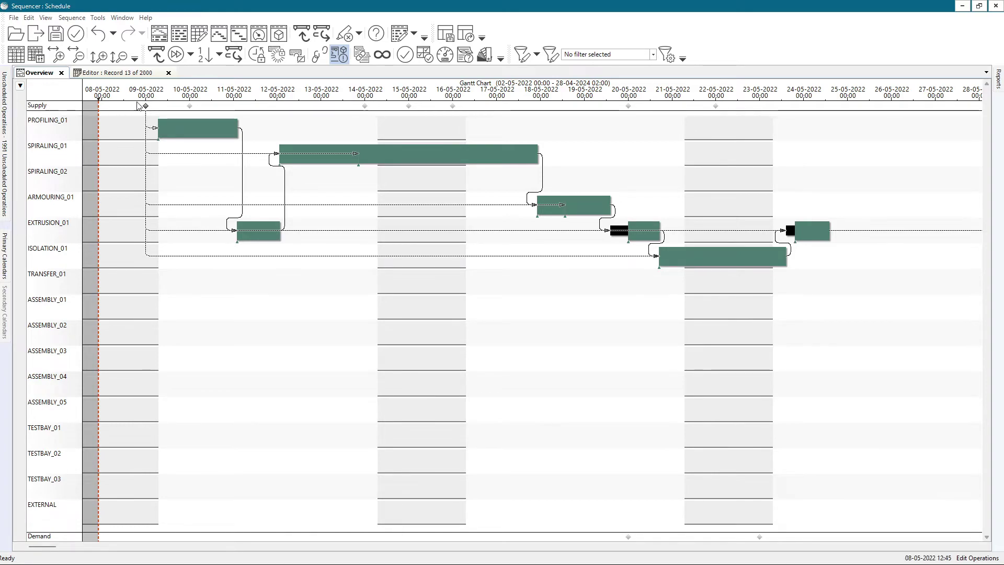
{"action": "mouse_move", "coordinate": [146, 109]}
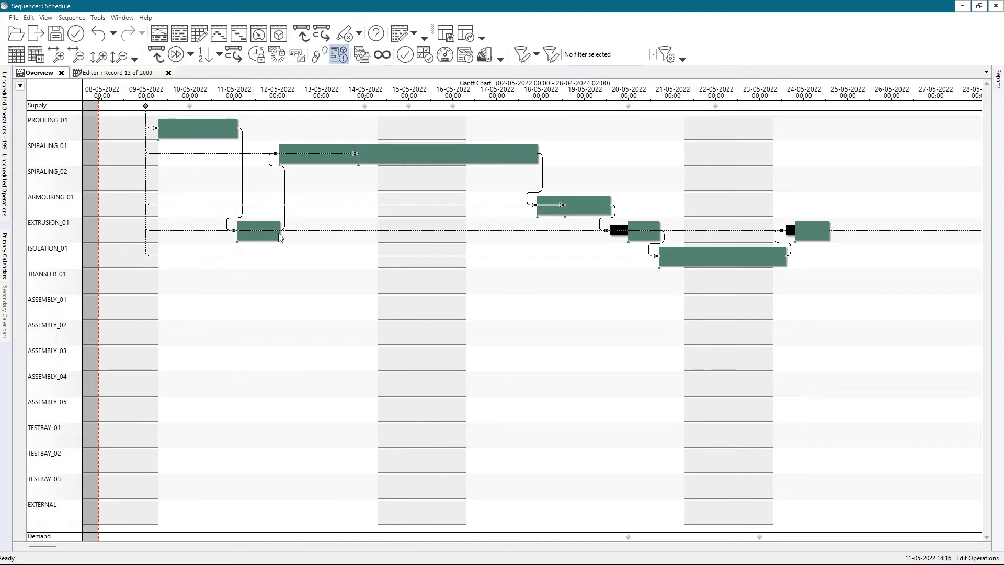
- Trace the link from the last EXTRUSION_01 operation to its demand marker, view the SPIRALING_01 operation's available commands, and clear the links
{"action": "scroll", "coordinate": [840, 249], "scroll_direction": "down", "scroll_amount": 3}
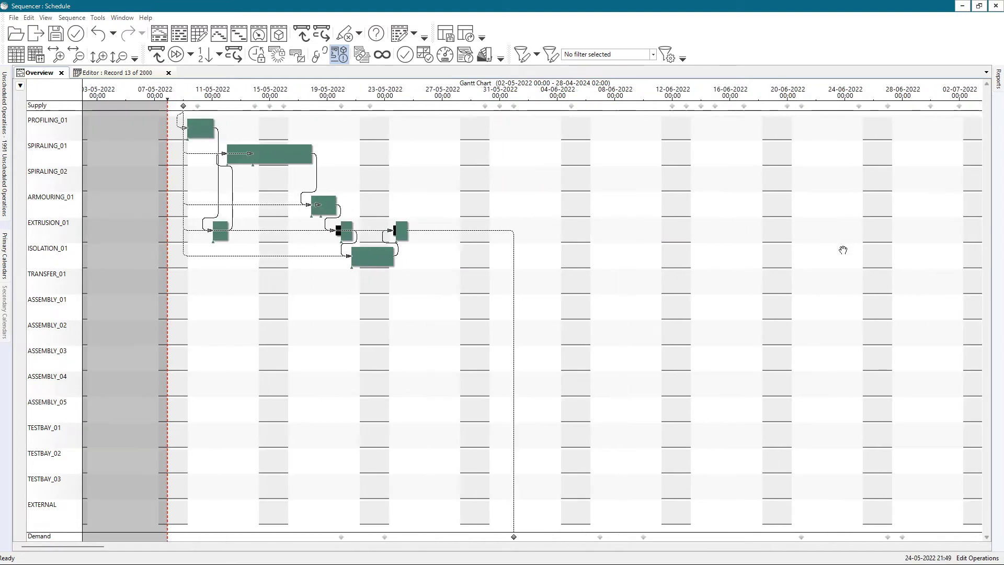
{"action": "left_click_drag", "start_coordinate": [840, 251], "coordinate": [795, 261]}
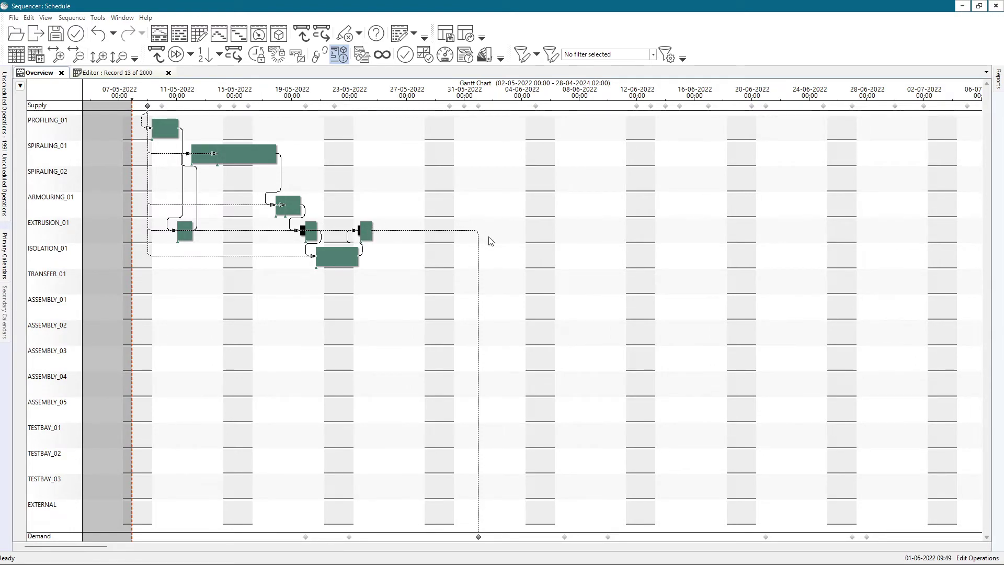
{"action": "mouse_move", "coordinate": [478, 539]}
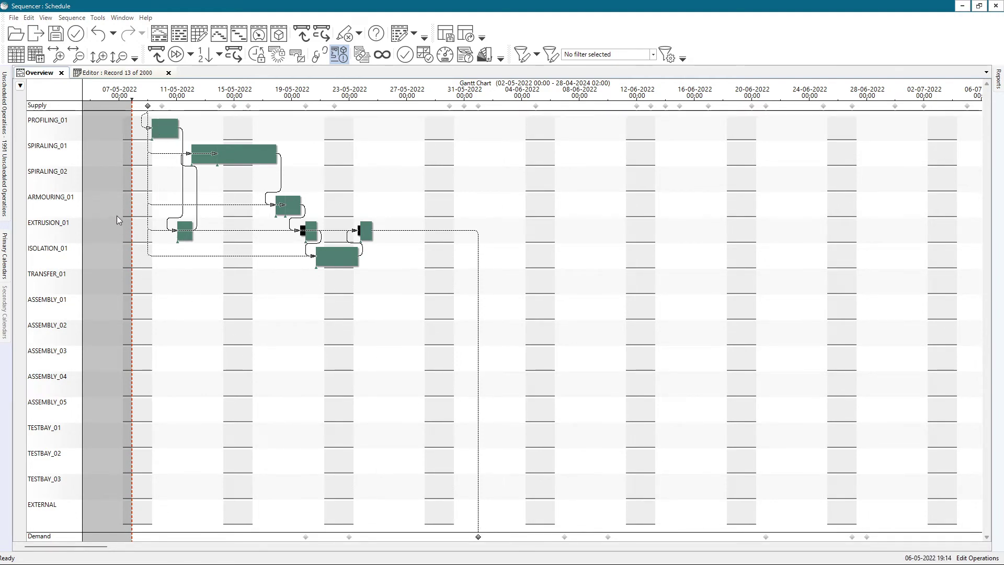
{"action": "right_click", "coordinate": [228, 159]}
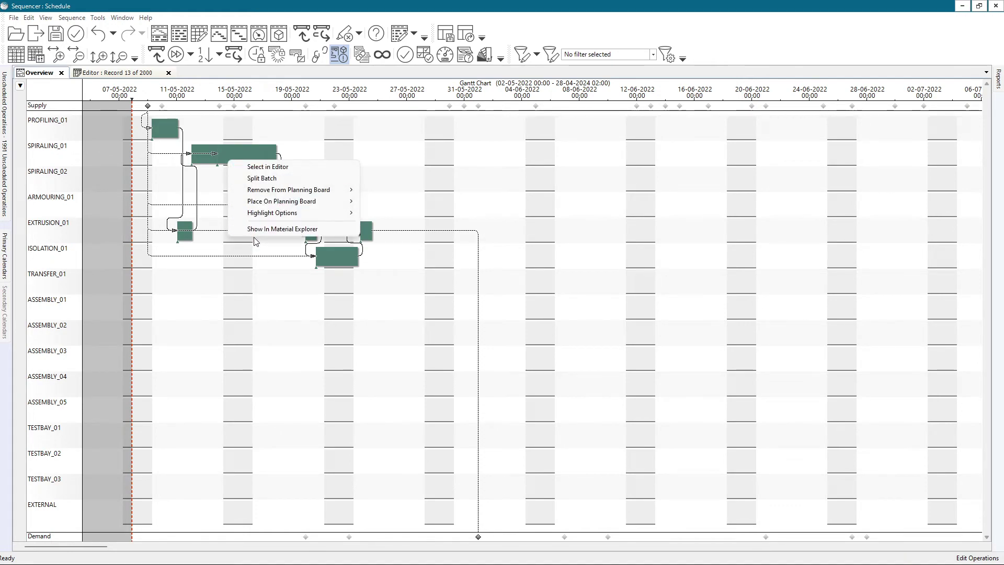
{"action": "left_click", "coordinate": [140, 142]}
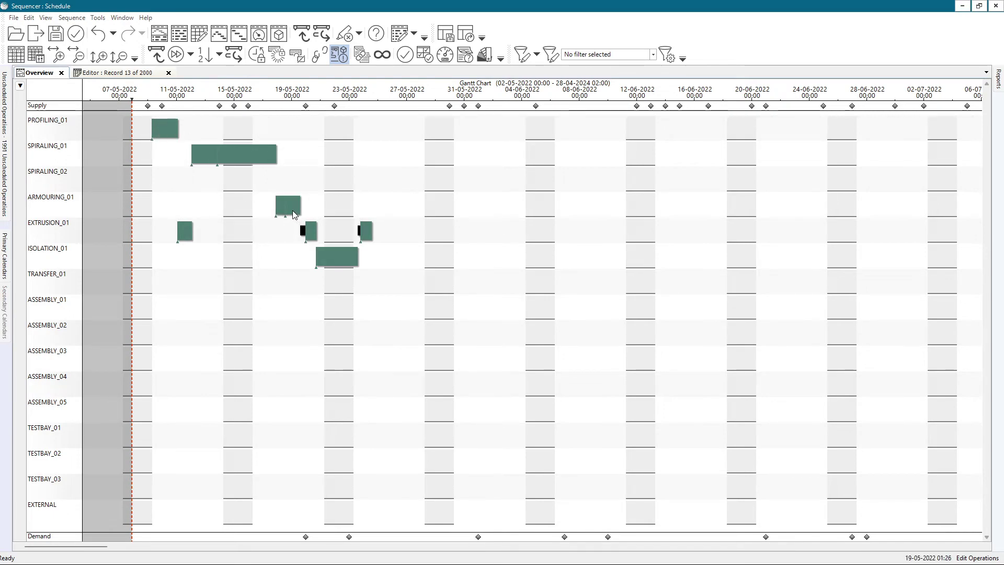
- Examine the black bars before the EXTRUSION_01 operations and shift the ISOLATION_01 operation slightly earlier on the Gantt chart
{"action": "mouse_move", "coordinate": [294, 214]}
{"action": "scroll", "coordinate": [314, 228], "scroll_direction": "up", "scroll_amount": 5}
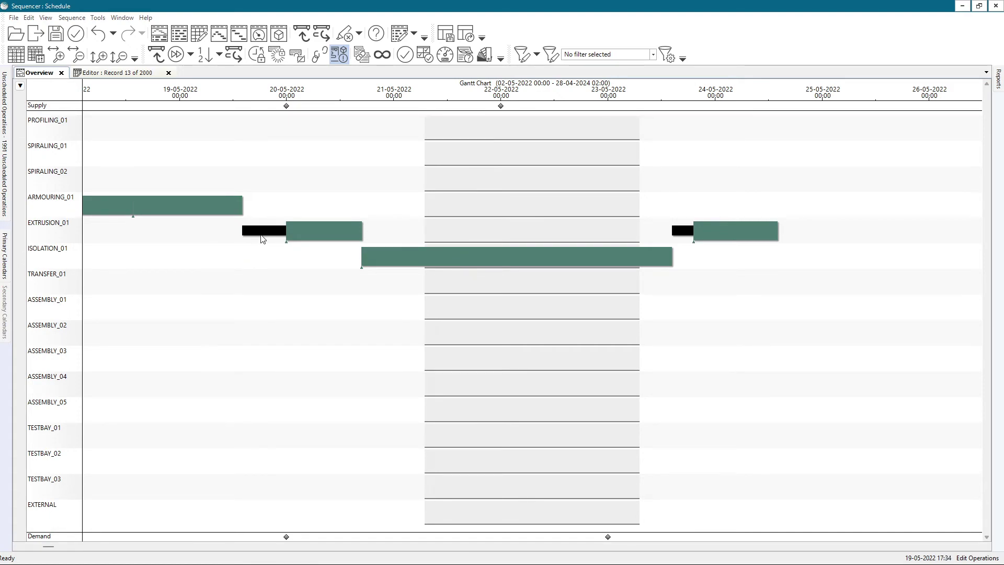
{"action": "mouse_move", "coordinate": [261, 236]}
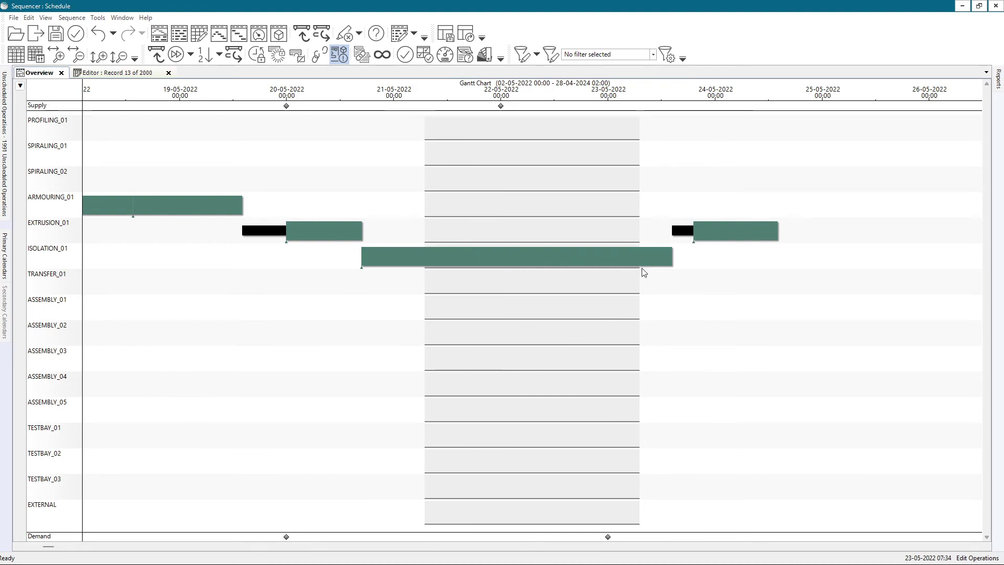
{"action": "mouse_move", "coordinate": [643, 269]}
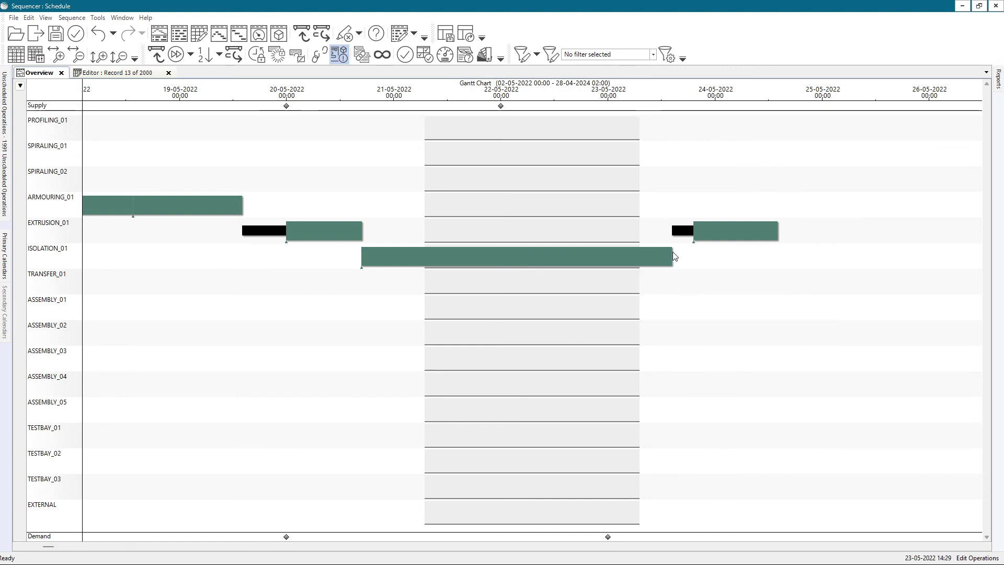
{"action": "mouse_move", "coordinate": [368, 253]}
{"action": "left_mouse_down"}
{"action": "mouse_move", "coordinate": [676, 254]}
{"action": "mouse_move", "coordinate": [319, 255]}
{"action": "mouse_move", "coordinate": [371, 255]}
{"action": "mouse_move", "coordinate": [361, 256]}
{"action": "left_mouse_up"}
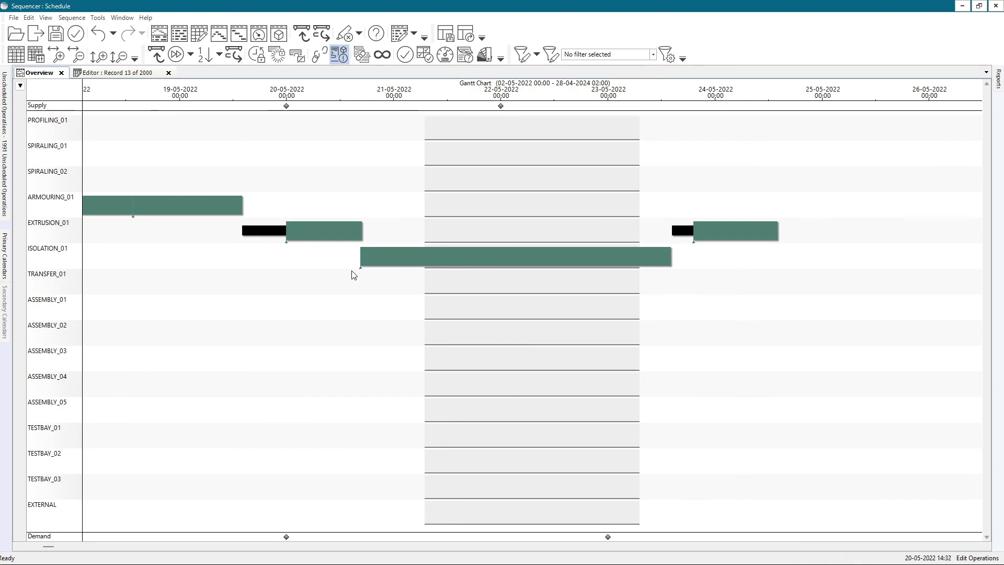